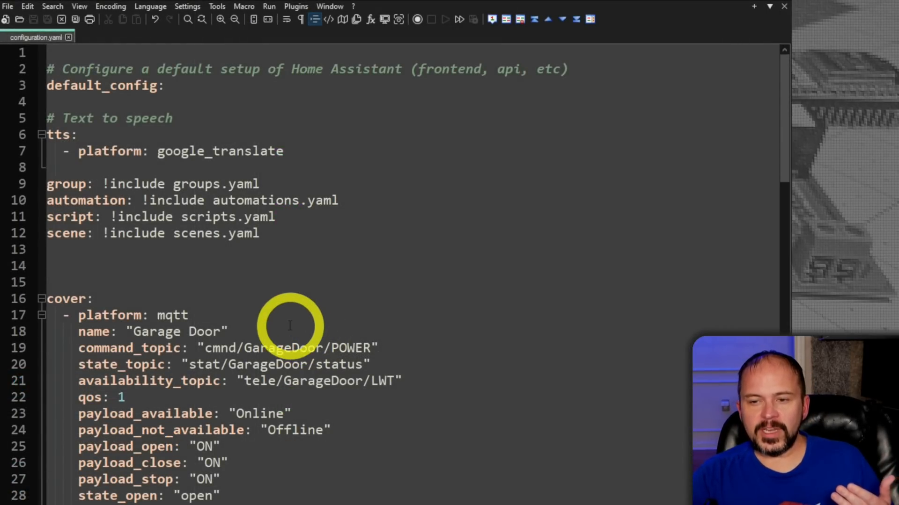
- Highlight the Garage Door cover section in configuration.yaml, from the cover: key through device_class: garage
{"action": "scroll", "coordinate": [299, 328], "scroll_direction": "down", "scroll_amount": 1}
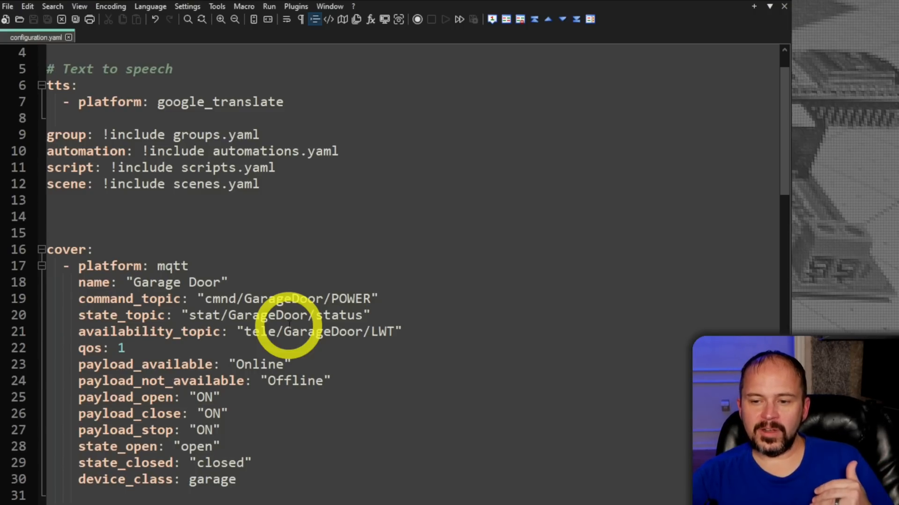
{"action": "scroll", "coordinate": [292, 377], "scroll_direction": "down", "scroll_amount": 1}
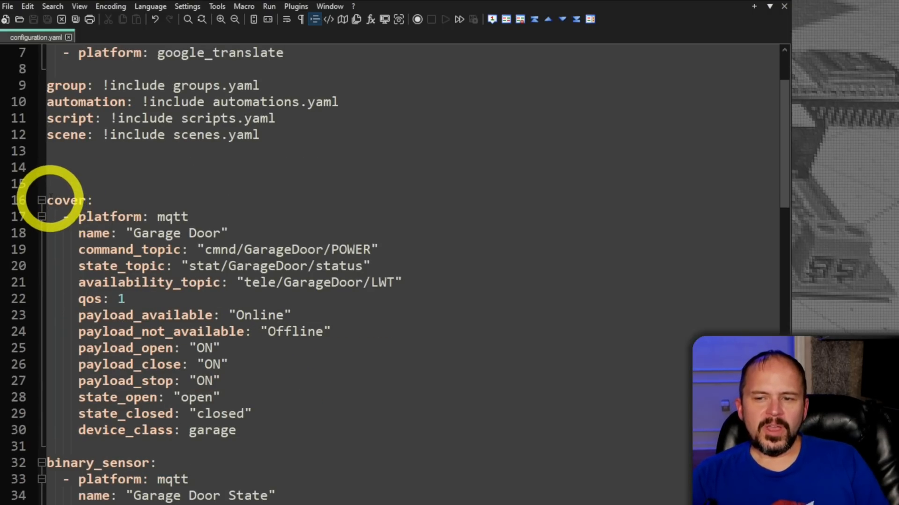
{"action": "left_click_drag", "start_coordinate": [51, 197], "coordinate": [282, 425]}
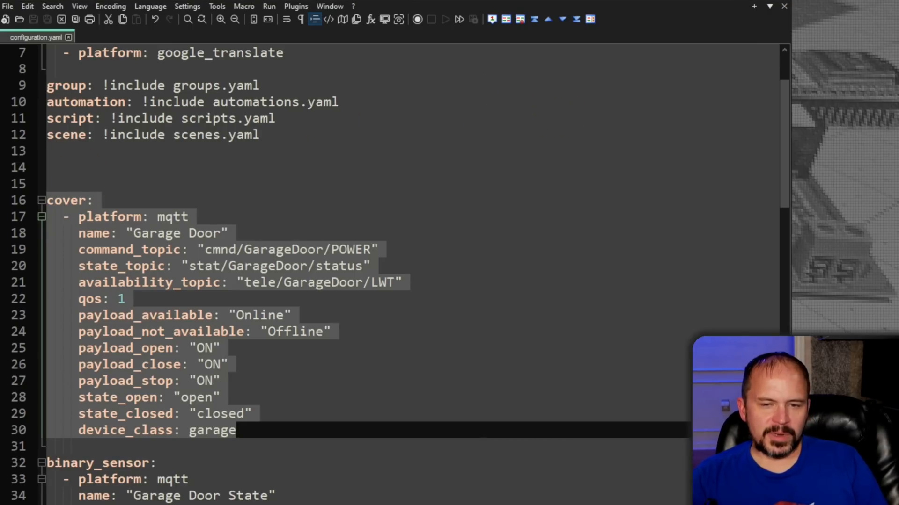
- Switch to Home Assistant, open the repair issue for the manually configured MQTT cover(s) and follow its documentation link
{"action": "key", "text": "alt+Tab"}
{"action": "left_click", "coordinate": [541, 164]}
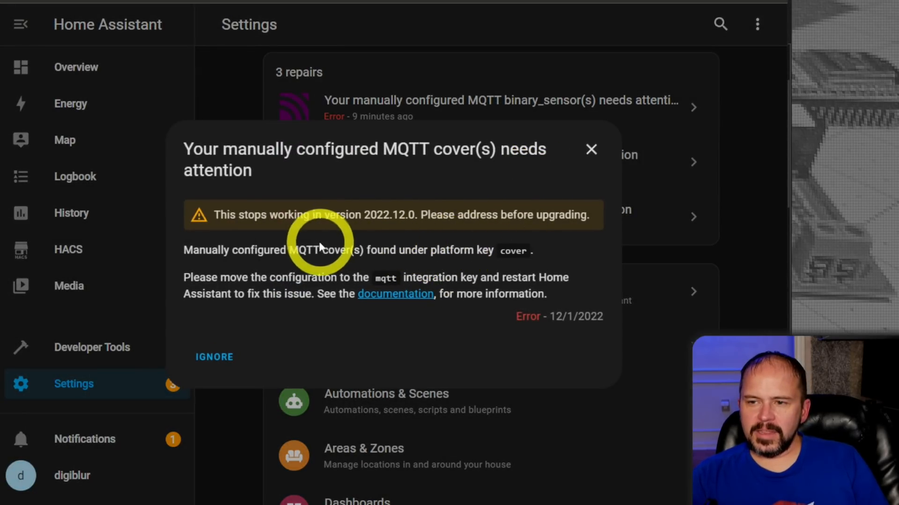
{"action": "left_click_drag", "start_coordinate": [288, 214], "coordinate": [448, 216]}
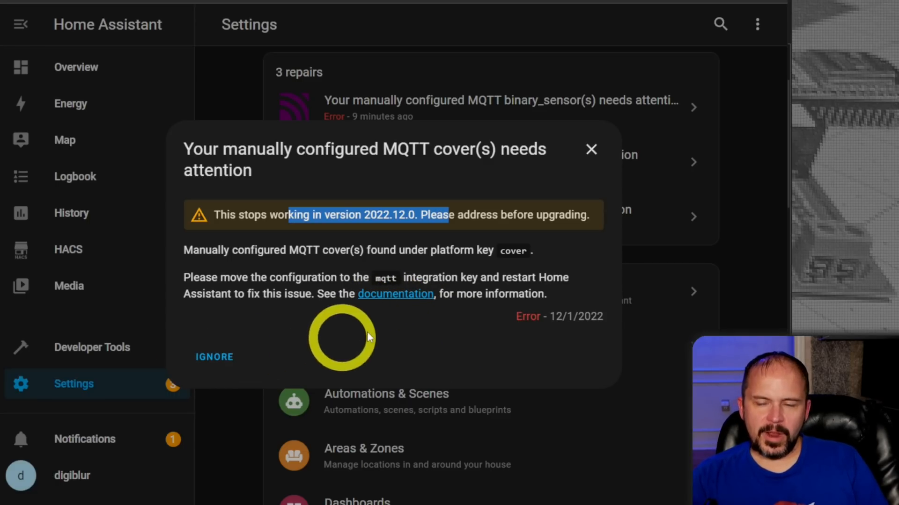
{"action": "left_click", "coordinate": [410, 294]}
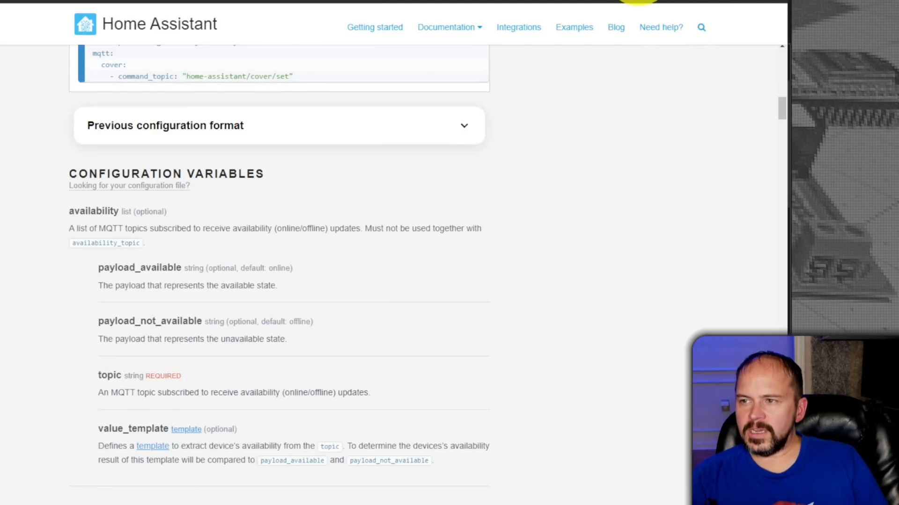
- Turn on Dark Reader for the Home Assistant documentation page
{"action": "left_click", "coordinate": [642, 0]}
{"action": "left_click", "coordinate": [587, 20]}
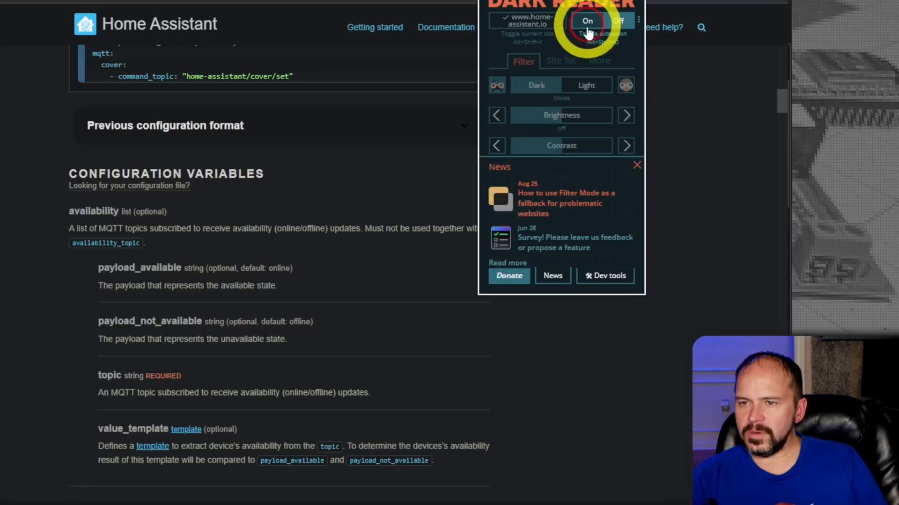
{"action": "left_click", "coordinate": [546, 363]}
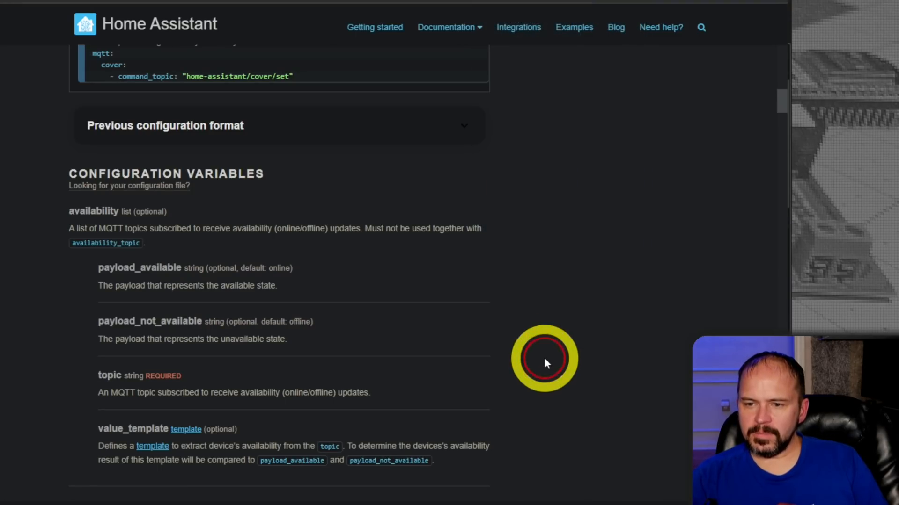
- Enlarge the documentation page and highlight the top-level mqtt: key in the example configuration.yaml entry
{"action": "key", "text": "ctrl+plus"}
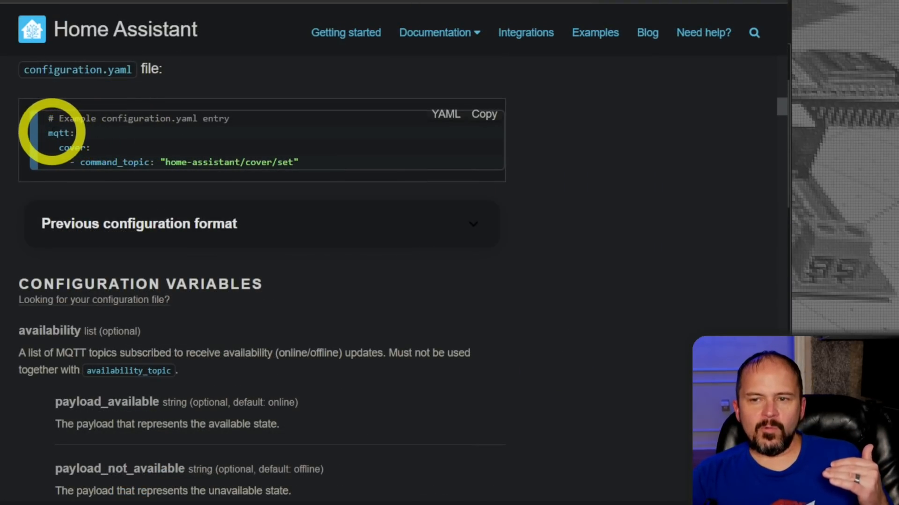
{"action": "key", "text": "ctrl+plus"}
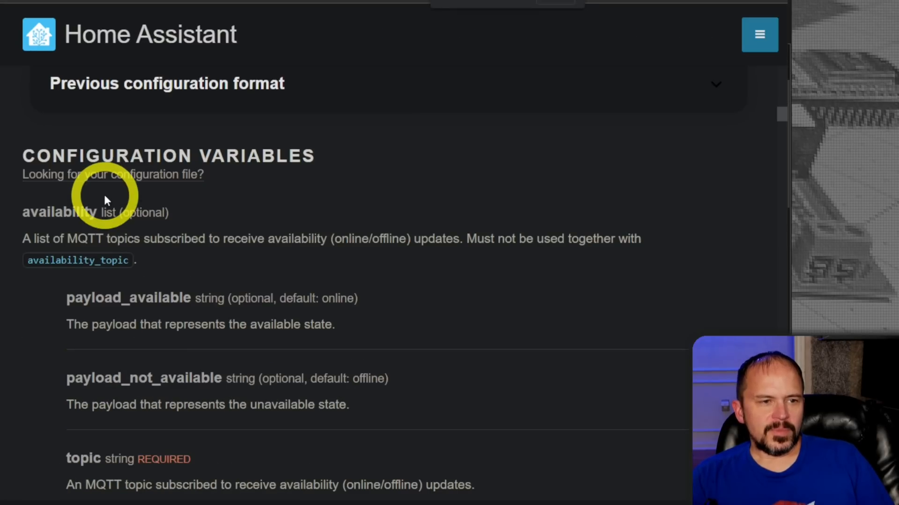
{"action": "key", "text": "ctrl+minus"}
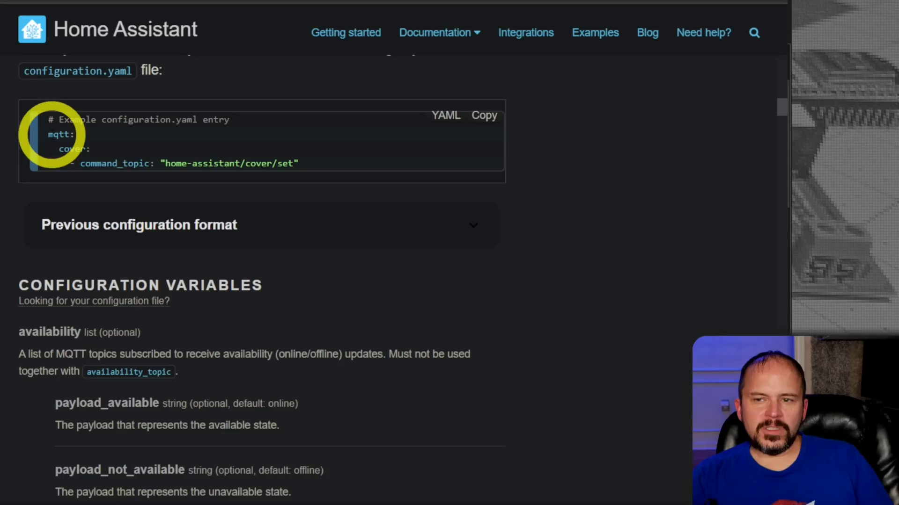
{"action": "left_click_drag", "start_coordinate": [70, 134], "coordinate": [45, 135]}
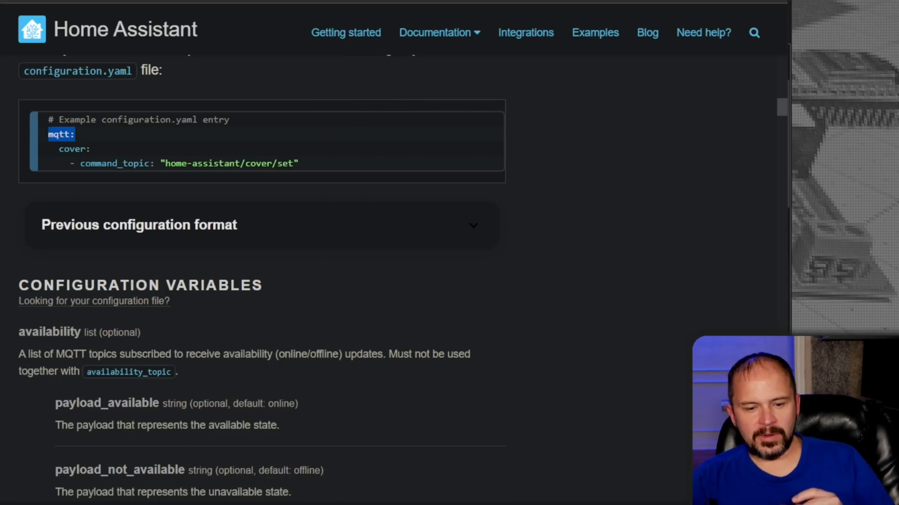
- Switch back to configuration.yaml in Notepad++ and review the binary_sensor section and the existing mqtt: fan section
{"action": "key", "text": "alt+Tab"}
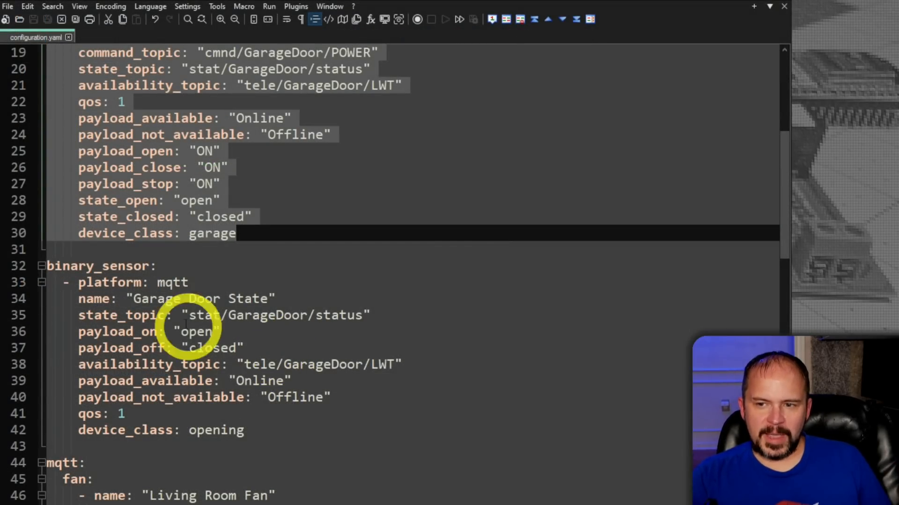
{"action": "left_click", "coordinate": [117, 283]}
{"action": "scroll", "coordinate": [130, 351], "scroll_direction": "down", "scroll_amount": 1}
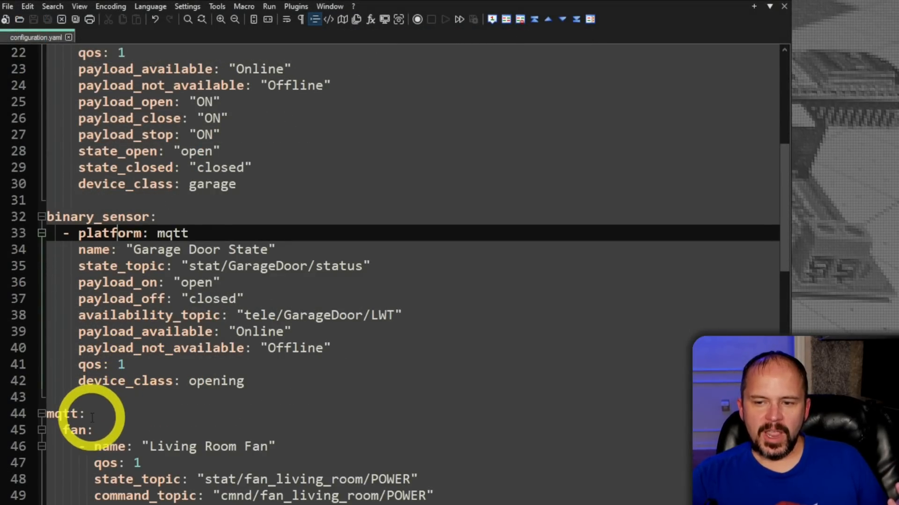
{"action": "scroll", "coordinate": [93, 418], "scroll_direction": "down", "scroll_amount": 3}
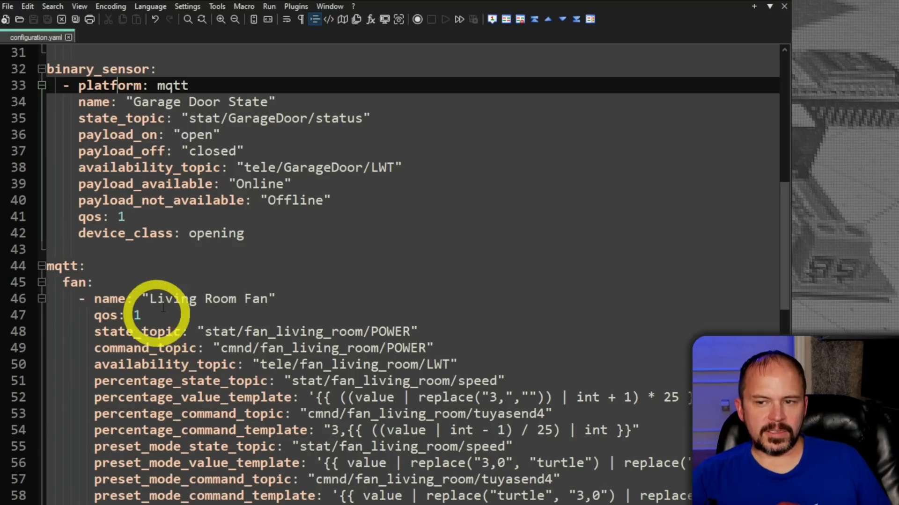
- Close the MQTT cover repair notice in Home Assistant and view the MQTT fan configuration on the digiblurDIY page
{"action": "left_click", "coordinate": [313, 1]}
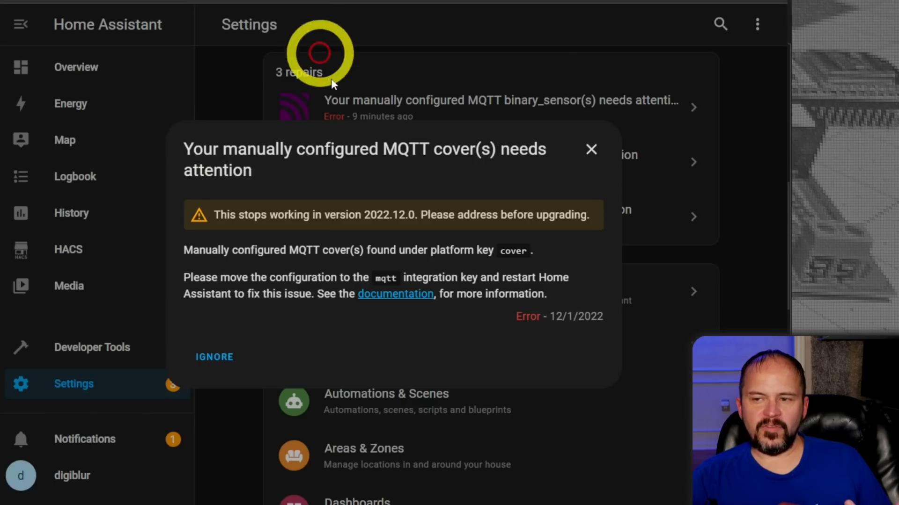
{"action": "left_click", "coordinate": [592, 149]}
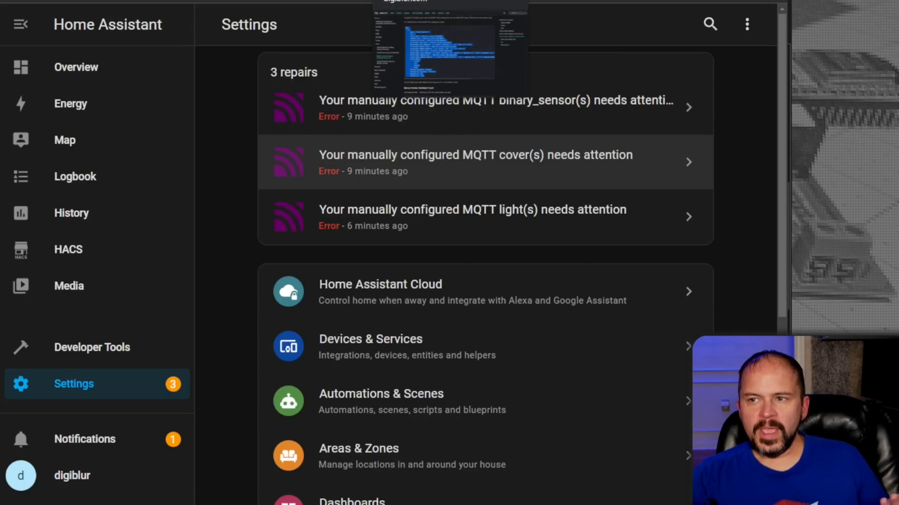
{"action": "left_click", "coordinate": [422, 0]}
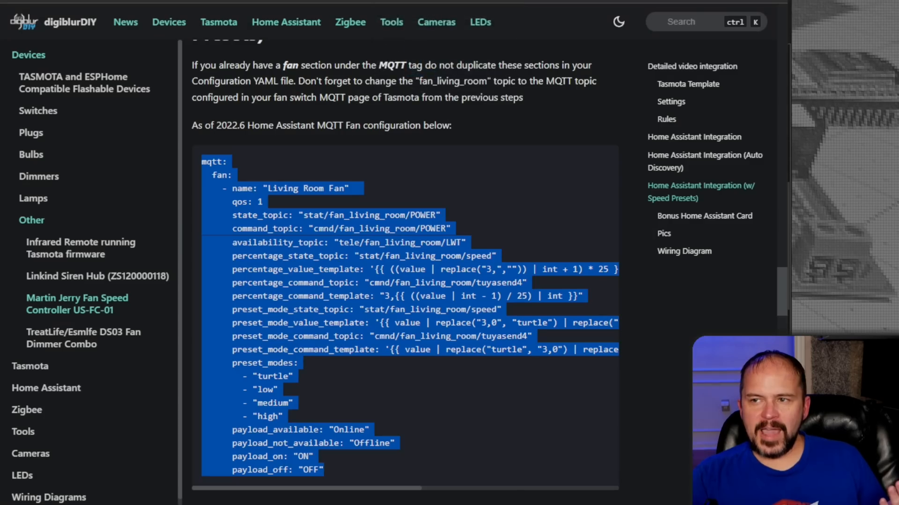
{"action": "left_click", "coordinate": [479, 141]}
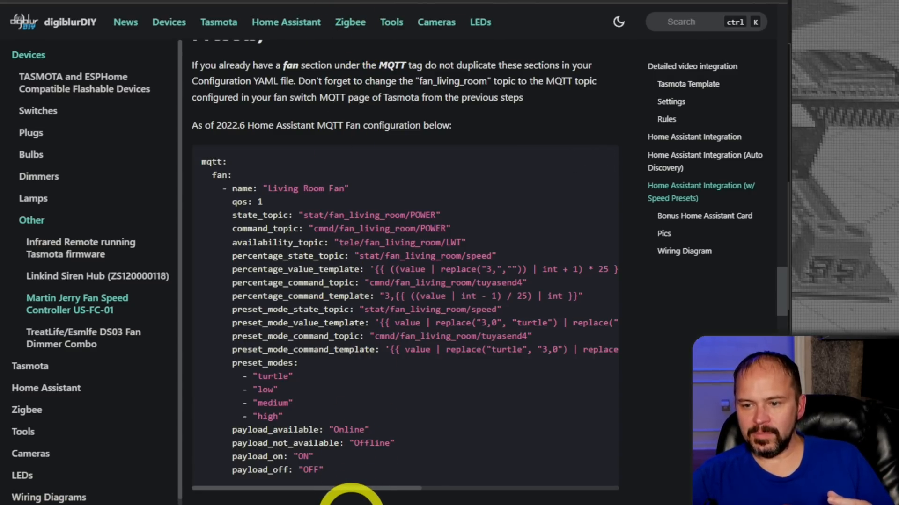
- Return to configuration.yaml in Notepad++ and cut the entire Garage Door cover section above binary_sensor:
{"action": "left_click", "coordinate": [351, 504]}
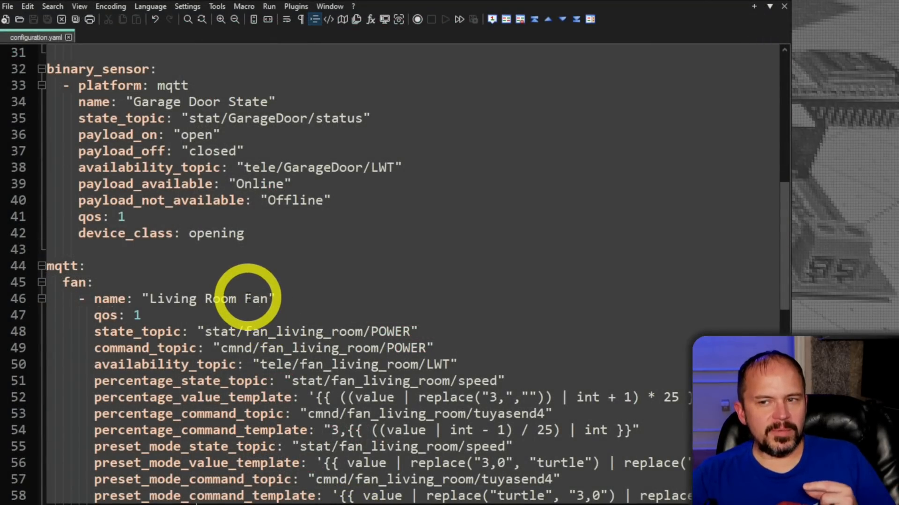
{"action": "scroll", "coordinate": [247, 296], "scroll_direction": "up", "scroll_amount": 1}
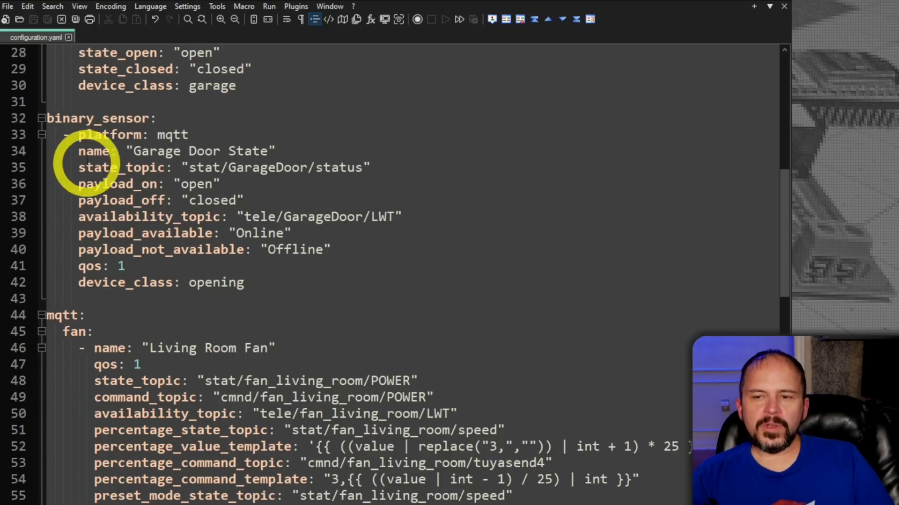
{"action": "left_click", "coordinate": [62, 119]}
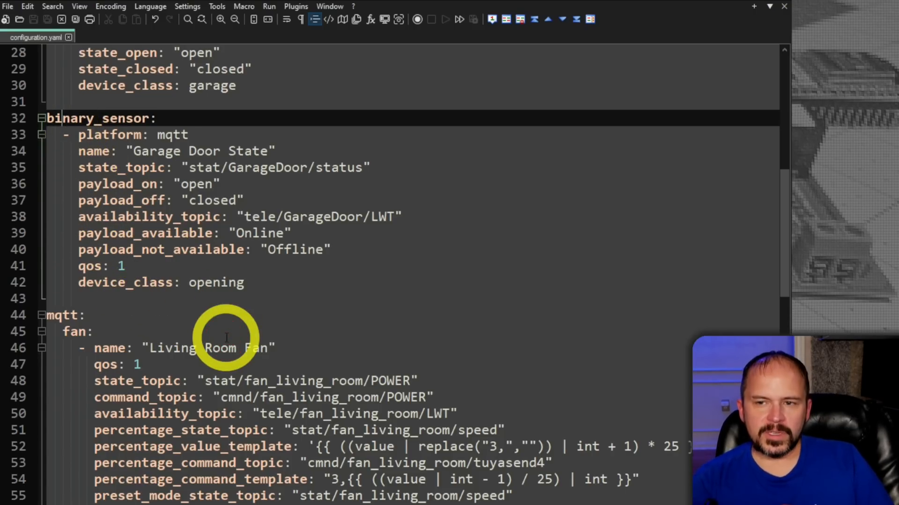
{"action": "key", "text": "Up"}
{"action": "key", "text": "Up"}
{"action": "key", "text": "Up"}
{"action": "key", "text": "Up"}
{"action": "key", "text": "Up"}
{"action": "key", "text": "Up"}
{"action": "key", "text": "Up"}
{"action": "key", "text": "Up"}
{"action": "key", "text": "Up"}
{"action": "key", "text": "Up"}
{"action": "key", "text": "Up"}
{"action": "key", "text": "Up"}
{"action": "key", "text": "Up"}
{"action": "key", "text": "Up"}
{"action": "key", "text": "Up"}
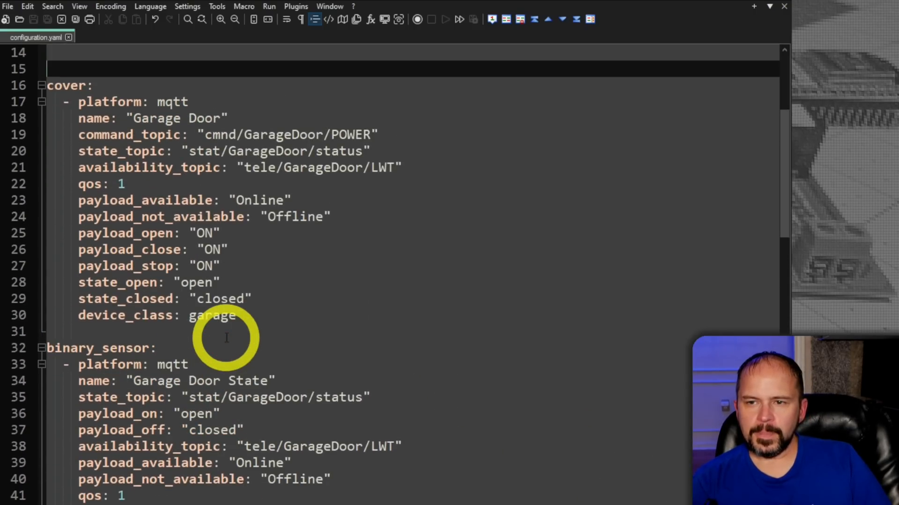
{"action": "key", "text": "Up"}
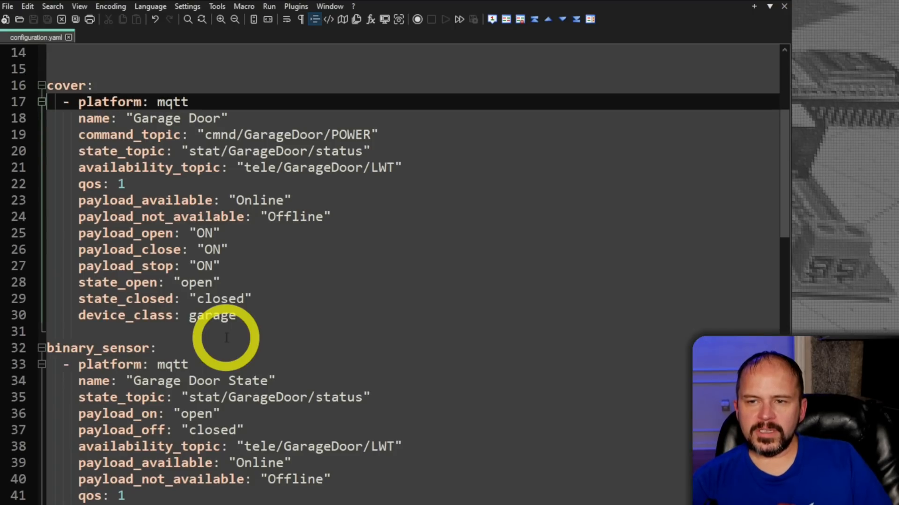
{"action": "key", "text": "shift+Down"}
{"action": "key", "text": "shift+Down"}
{"action": "key", "text": "shift+Down"}
{"action": "key", "text": "shift+Down"}
{"action": "key", "text": "shift+Down"}
{"action": "key", "text": "shift+Down"}
{"action": "key", "text": "shift+Down"}
{"action": "key", "text": "shift+Down"}
{"action": "key", "text": "shift+Down"}
{"action": "key", "text": "shift+Down"}
{"action": "key", "text": "shift+Down"}
{"action": "key", "text": "shift+Down"}
{"action": "key", "text": "shift+Down"}
{"action": "key", "text": "shift+Down"}
{"action": "key", "text": "shift+Down"}
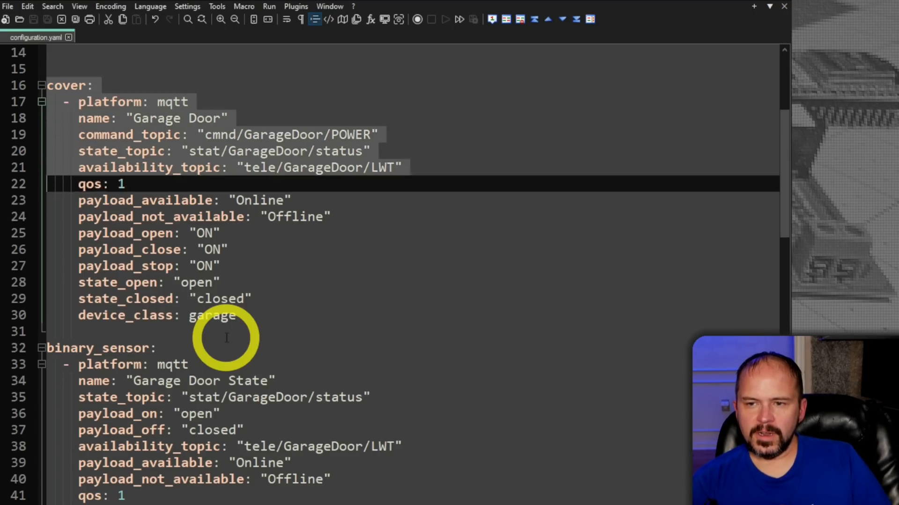
{"action": "key", "text": "ctrl+x"}
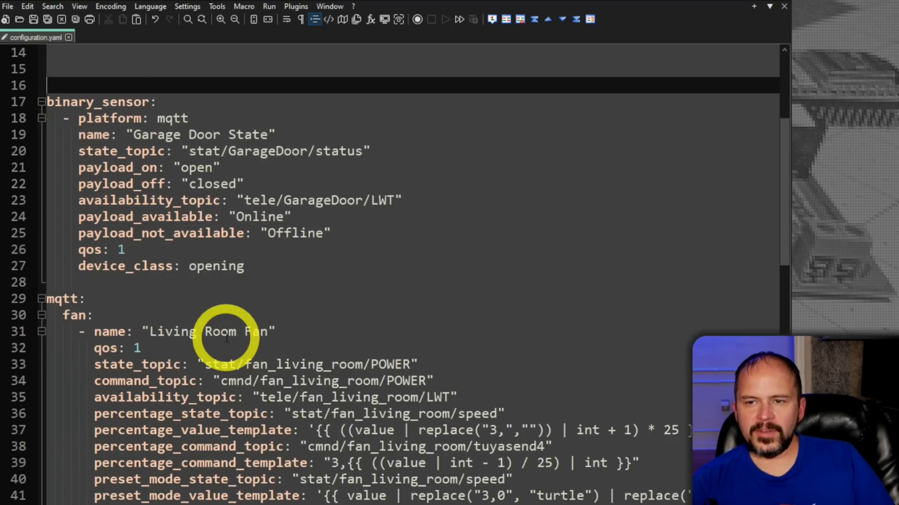
- Paste the cut cover section directly after the Living Room Fan entry's payload_off line, above light:
{"action": "key", "text": "Down"}
{"action": "key", "text": "Down"}
{"action": "key", "text": "Down"}
{"action": "key", "text": "Down"}
{"action": "key", "text": "Down"}
{"action": "key", "text": "Down"}
{"action": "key", "text": "Down"}
{"action": "key", "text": "Down"}
{"action": "key", "text": "Down"}
{"action": "key", "text": "Down"}
{"action": "key", "text": "Down"}
{"action": "key", "text": "Down"}
{"action": "key", "text": "Down"}
{"action": "key", "text": "Down"}
{"action": "key", "text": "Down"}
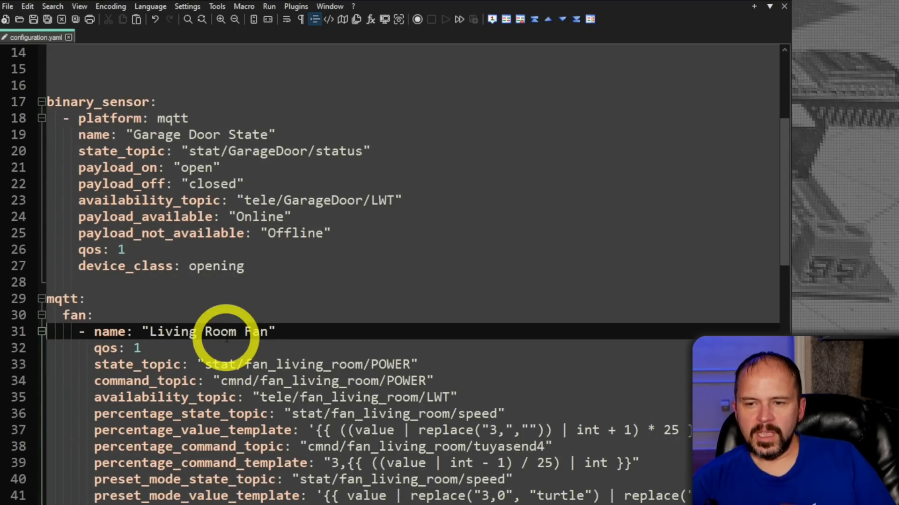
{"action": "key", "text": "Up"}
{"action": "key", "text": "Down"}
{"action": "key", "text": "Down"}
{"action": "key", "text": "Down"}
{"action": "key", "text": "Down"}
{"action": "key", "text": "Down"}
{"action": "key", "text": "Down"}
{"action": "key", "text": "Down"}
{"action": "key", "text": "Down"}
{"action": "key", "text": "Down"}
{"action": "key", "text": "Down"}
{"action": "key", "text": "Down"}
{"action": "key", "text": "Down"}
{"action": "key", "text": "Down"}
{"action": "key", "text": "Down"}
{"action": "key", "text": "Down"}
{"action": "key", "text": "Down"}
{"action": "key", "text": "Down"}
{"action": "key", "text": "Down"}
{"action": "key", "text": "Down"}
{"action": "key", "text": "Down"}
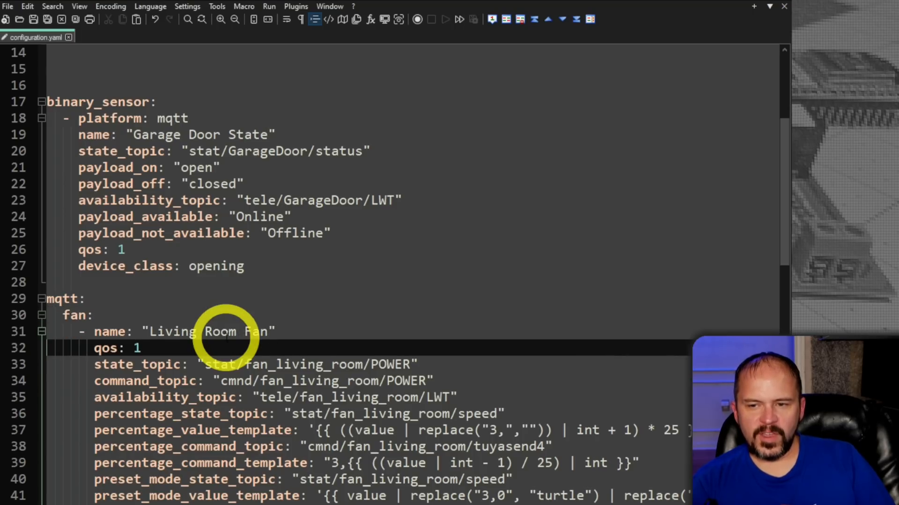
{"action": "key", "text": "Down"}
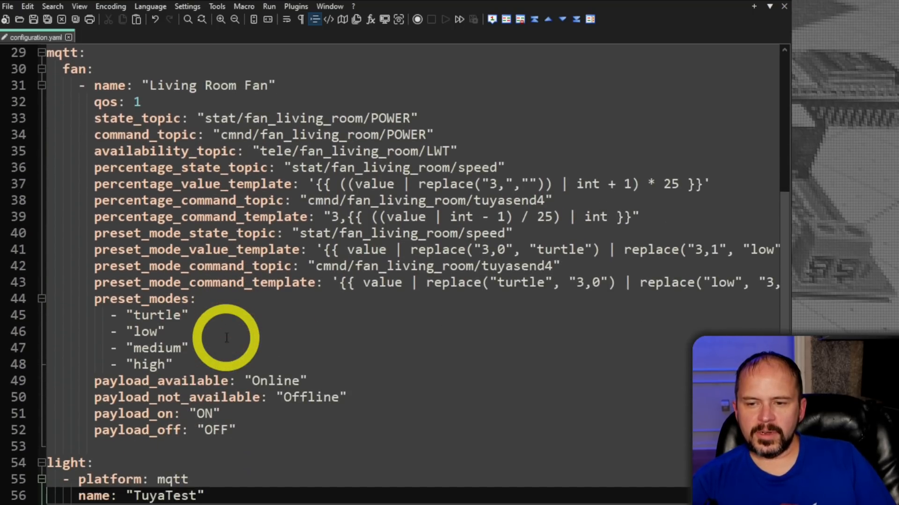
{"action": "key", "text": "Up"}
{"action": "key", "text": "Up"}
{"action": "key", "text": "Up"}
{"action": "key", "text": "Return"}
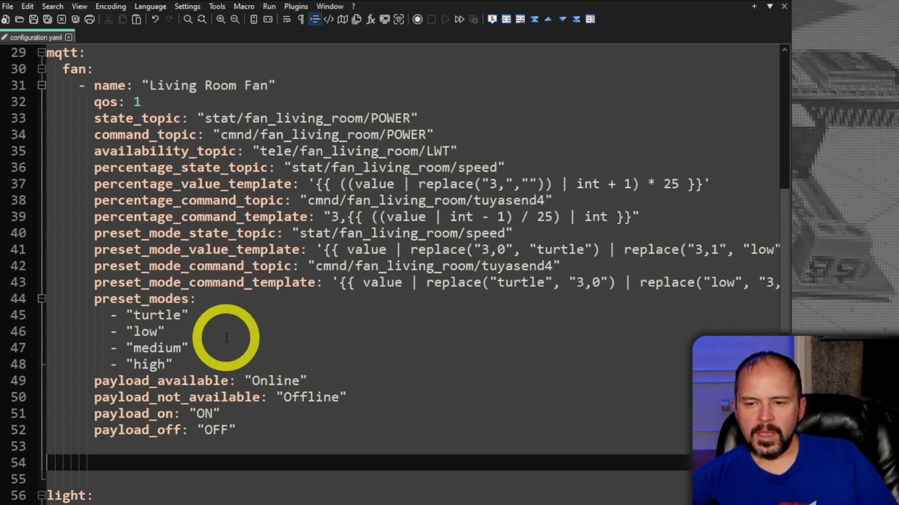
{"action": "key", "text": "BackSpace"}
{"action": "key", "text": "ctrl+v"}
- Indent the whole pasted cover section by two spaces so it nests under mqtt: at the same level as fan:
{"action": "key", "text": "Up"}
{"action": "key", "text": "Up"}
{"action": "key", "text": "Up"}
{"action": "key", "text": "Up"}
{"action": "key", "text": "Up"}
{"action": "key", "text": "Up"}
{"action": "key", "text": "Up"}
{"action": "key", "text": "Up"}
{"action": "key", "text": "Up"}
{"action": "key", "text": "Up"}
{"action": "key", "text": "Up"}
{"action": "key", "text": "Up"}
{"action": "key", "text": "Up"}
{"action": "key", "text": "Up"}
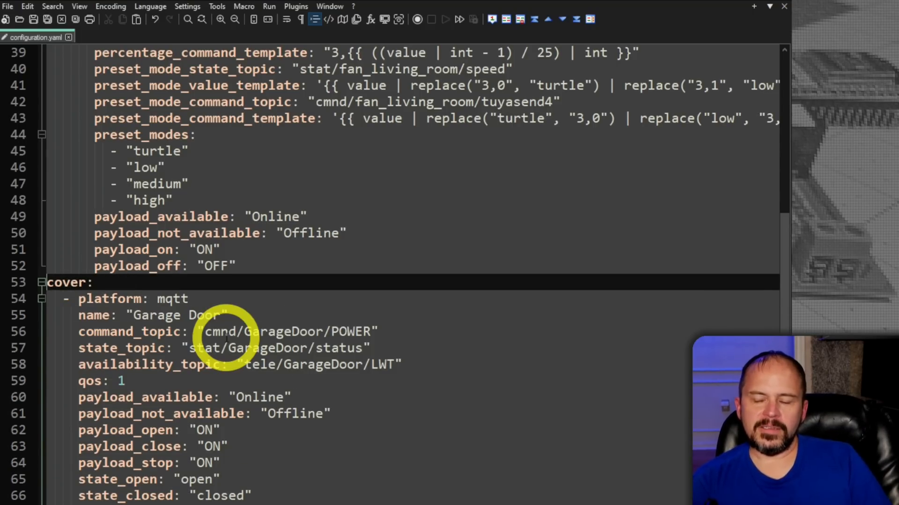
{"action": "key", "text": "shift+Down"}
{"action": "key", "text": "shift+Down"}
{"action": "key", "text": "shift+Down"}
{"action": "key", "text": "shift+Down"}
{"action": "key", "text": "shift+Down"}
{"action": "key", "text": "shift+Down"}
{"action": "key", "text": "shift+Down"}
{"action": "key", "text": "shift+Down"}
{"action": "key", "text": "shift+Down"}
{"action": "key", "text": "shift+Down"}
{"action": "key", "text": "shift+Down"}
{"action": "key", "text": "shift+Down"}
{"action": "key", "text": "shift+Down"}
{"action": "key", "text": "shift+Down"}
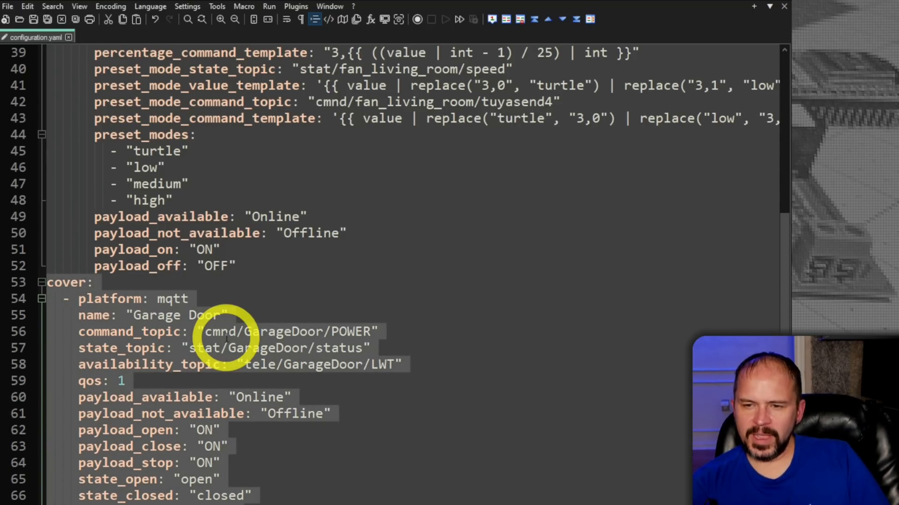
{"action": "key", "text": "Tab"}
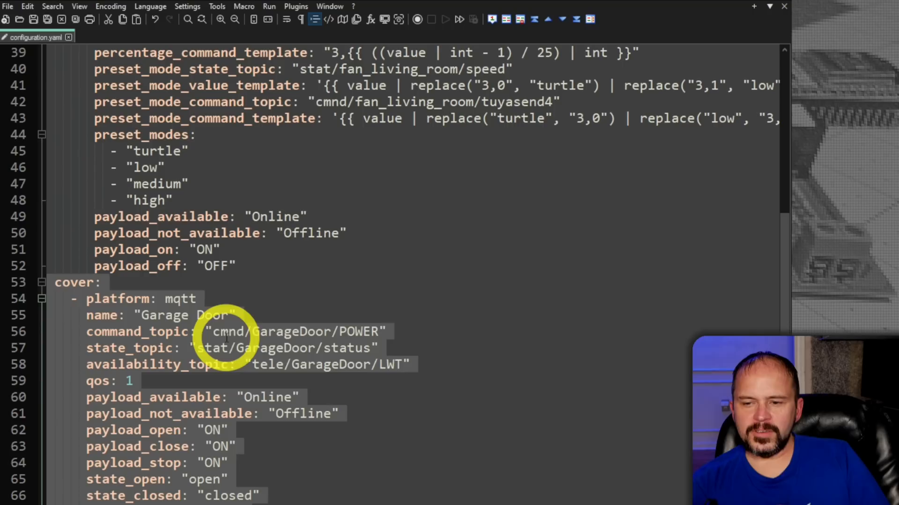
{"action": "key", "text": "Tab"}
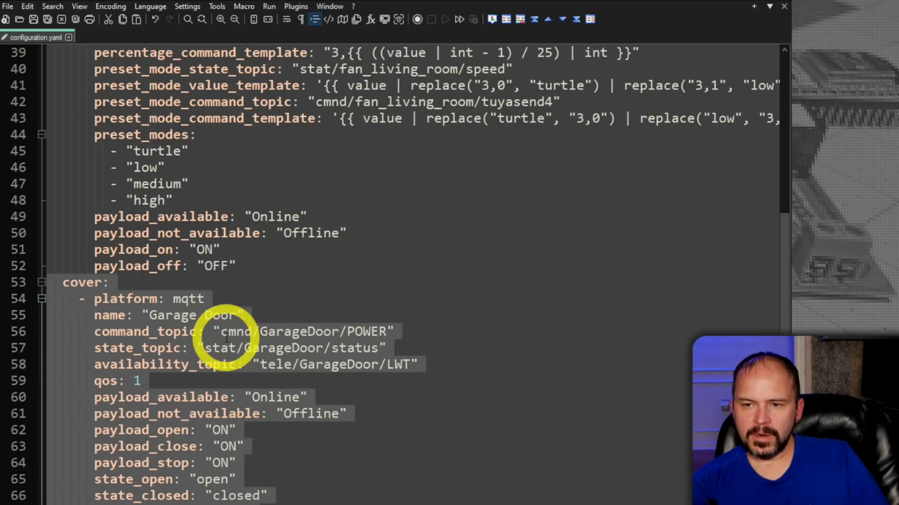
- Go back up to the fan: key and check that cover: is aligned with it under mqtt:
{"action": "key", "text": "Up"}
{"action": "key", "text": "Up"}
{"action": "key", "text": "Up"}
{"action": "key", "text": "Up"}
{"action": "key", "text": "Up"}
{"action": "key", "text": "Up"}
{"action": "key", "text": "Up"}
{"action": "key", "text": "Up"}
{"action": "key", "text": "Up"}
{"action": "key", "text": "Up"}
{"action": "key", "text": "Up"}
{"action": "key", "text": "Up"}
{"action": "key", "text": "Up"}
{"action": "key", "text": "Up"}
{"action": "key", "text": "Up"}
{"action": "key", "text": "Up"}
{"action": "key", "text": "Up"}
{"action": "key", "text": "Up"}
{"action": "key", "text": "Up"}
{"action": "key", "text": "Up"}
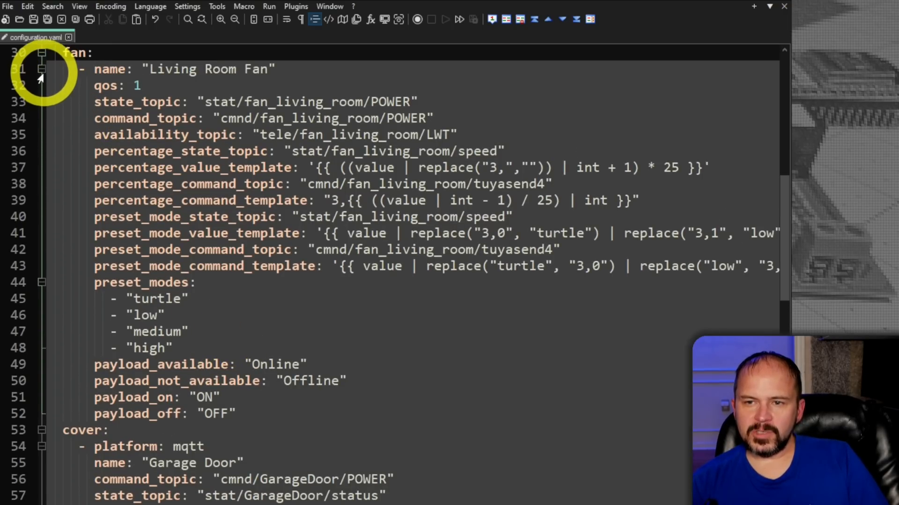
- Compare the indentation level of the Garage Door cover: key with the fan: key by following its column through the Living Room Fan entry
{"action": "left_click", "coordinate": [153, 428]}
{"action": "scroll", "coordinate": [206, 496], "scroll_direction": "down", "scroll_amount": 3}
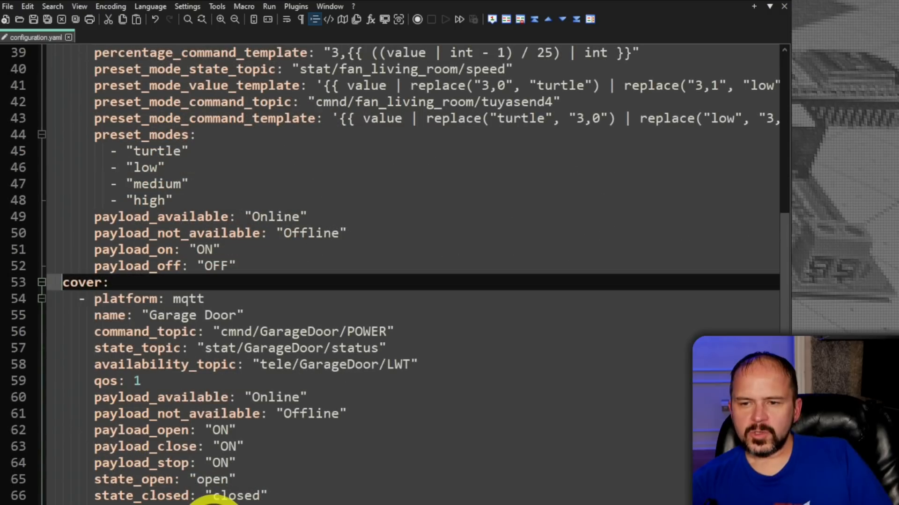
{"action": "key", "text": "Up"}
{"action": "key", "text": "Up"}
{"action": "key", "text": "Up"}
{"action": "key", "text": "Up"}
{"action": "key", "text": "Up"}
{"action": "key", "text": "Up"}
{"action": "key", "text": "Up"}
{"action": "key", "text": "Up"}
{"action": "key", "text": "Up"}
{"action": "key", "text": "Up"}
{"action": "key", "text": "Up"}
{"action": "key", "text": "Up"}
{"action": "key", "text": "Up"}
{"action": "key", "text": "Up"}
{"action": "key", "text": "Up"}
{"action": "key", "text": "Up"}
{"action": "key", "text": "Up"}
{"action": "key", "text": "Up"}
{"action": "key", "text": "Up"}
{"action": "key", "text": "Up"}
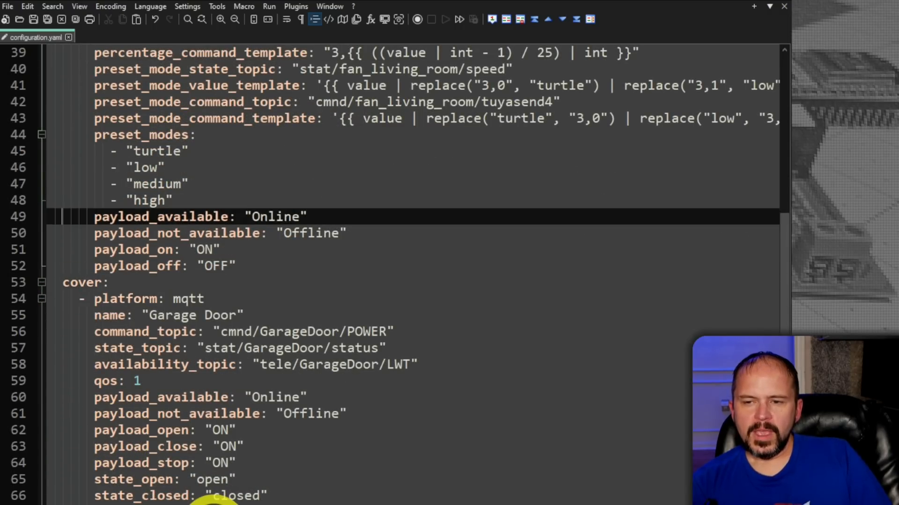
{"action": "key", "text": "Down"}
{"action": "key", "text": "Down"}
{"action": "key", "text": "Down"}
{"action": "key", "text": "Down"}
{"action": "key", "text": "Down"}
{"action": "key", "text": "Down"}
{"action": "key", "text": "Down"}
{"action": "key", "text": "Down"}
{"action": "key", "text": "Down"}
{"action": "key", "text": "Down"}
{"action": "key", "text": "Down"}
{"action": "key", "text": "Down"}
{"action": "key", "text": "Down"}
{"action": "key", "text": "Down"}
{"action": "key", "text": "Down"}
{"action": "key", "text": "Down"}
{"action": "key", "text": "Down"}
{"action": "key", "text": "Down"}
{"action": "key", "text": "Down"}
{"action": "key", "text": "Down"}
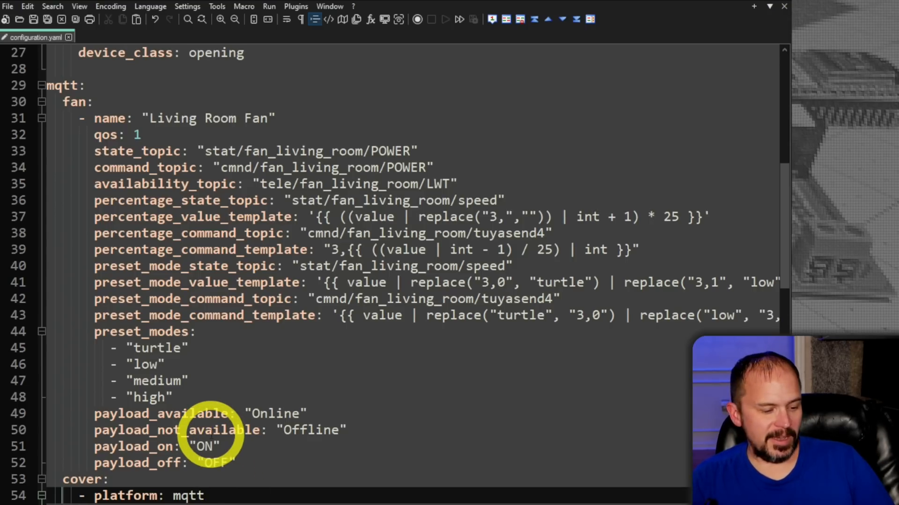
- Remove platform: mqtt from the Garage Door cover entry so its list dash leads directly into name:
{"action": "key", "text": "Up"}
{"action": "key", "text": "Up"}
{"action": "key", "text": "Up"}
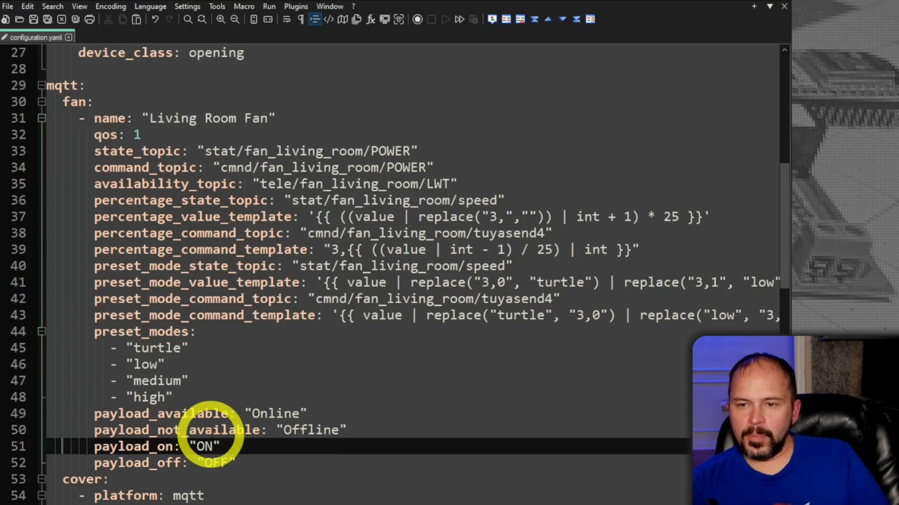
{"action": "key", "text": "Down"}
{"action": "key", "text": "Down"}
{"action": "key", "text": "Down"}
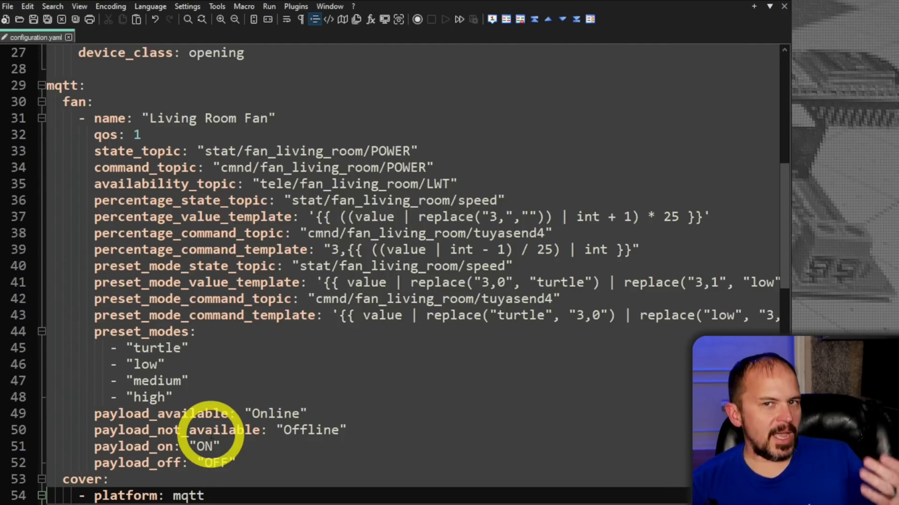
{"action": "key", "text": "shift+End"}
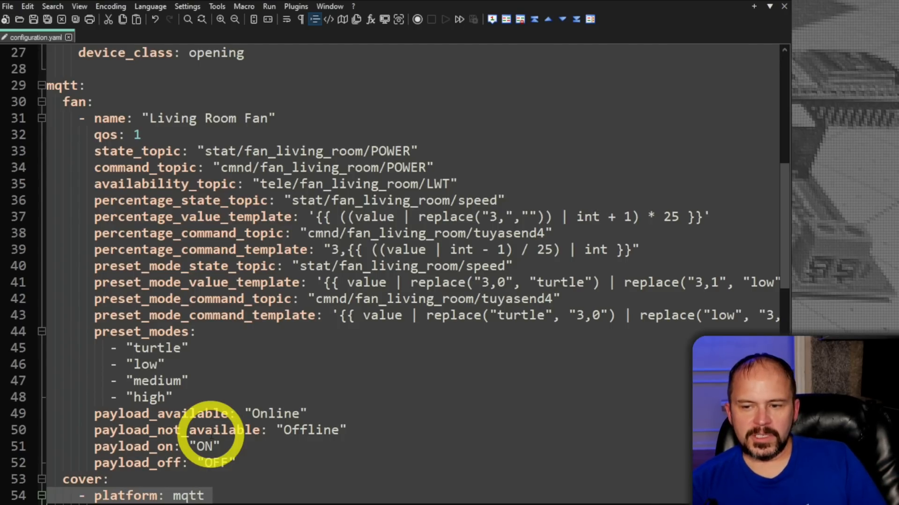
{"action": "key", "text": "Delete"}
{"action": "key", "text": "Delete"}
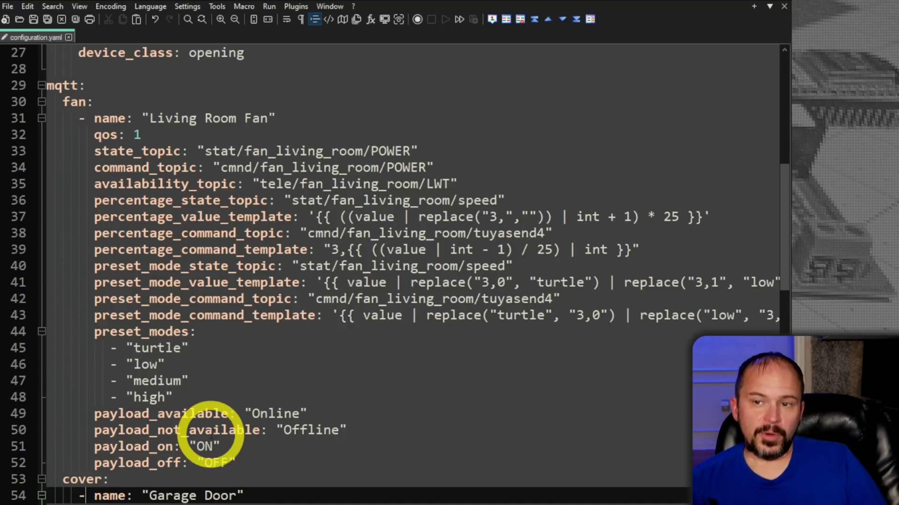
- Save configuration.yaml, then switch to Home Assistant's Developer Tools to check the configuration and restart
{"action": "scroll", "coordinate": [210, 436], "scroll_direction": "down", "scroll_amount": 5}
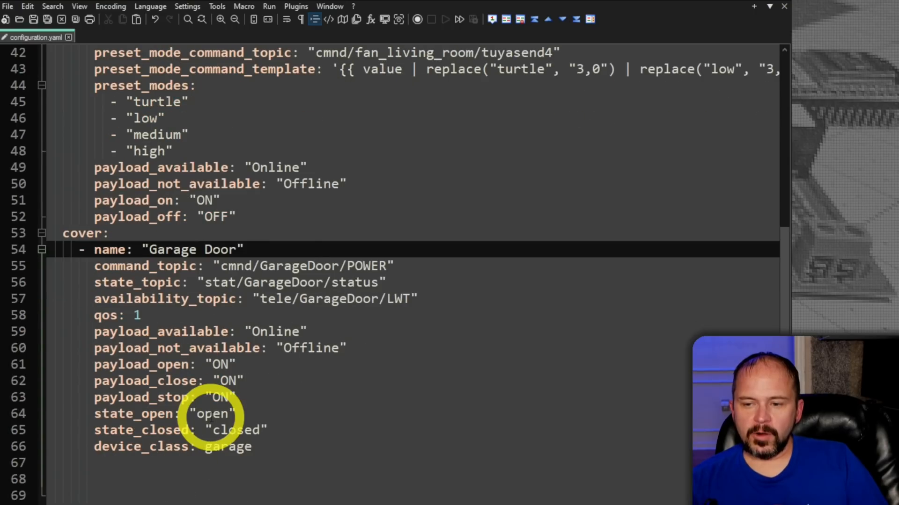
{"action": "scroll", "coordinate": [210, 414], "scroll_direction": "up", "scroll_amount": 1}
{"action": "left_click", "coordinate": [39, 42]}
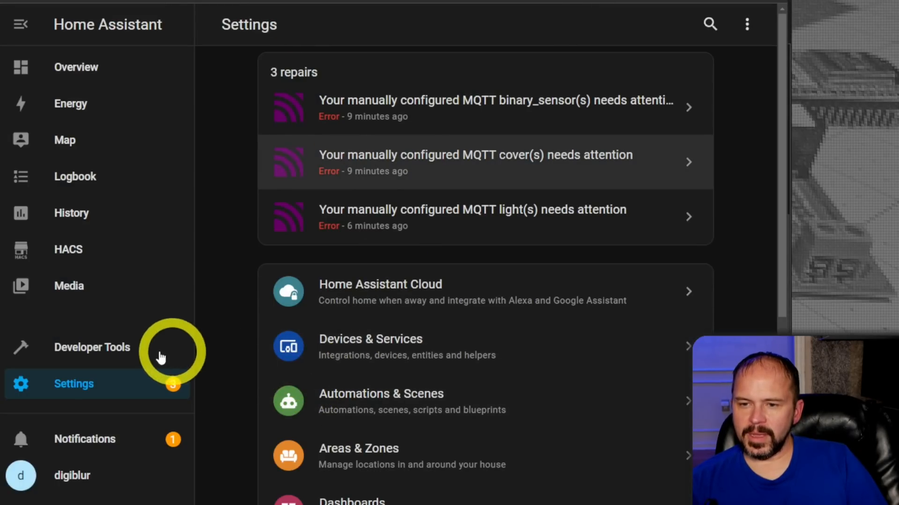
{"action": "left_click", "coordinate": [101, 352]}
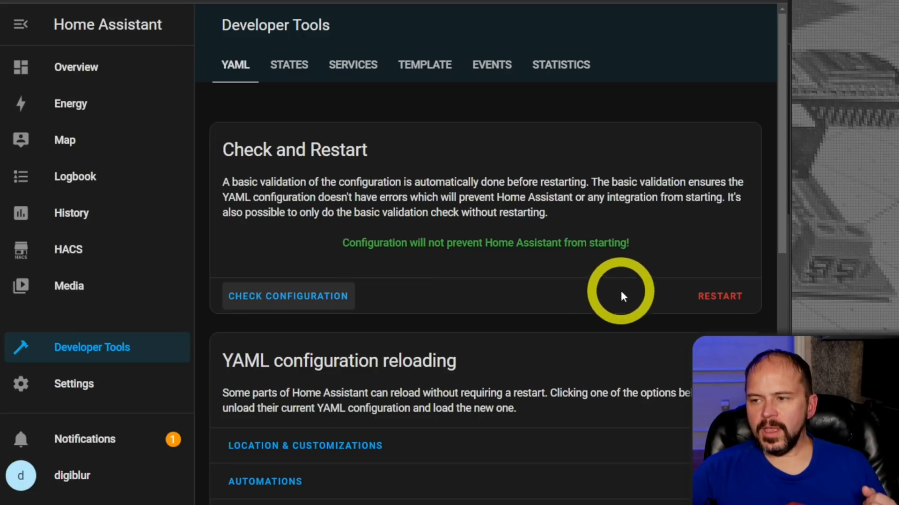
{"action": "left_click", "coordinate": [718, 296]}
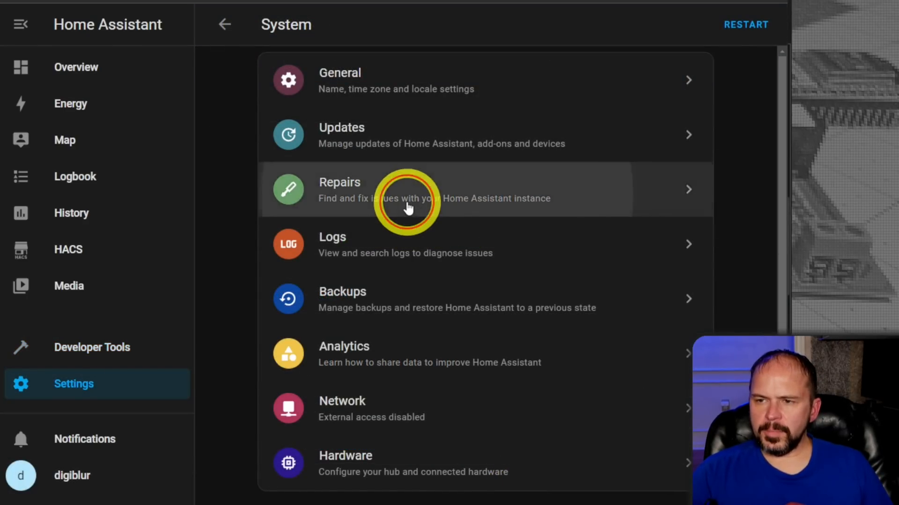
- Open Repairs in the system settings and turn on Show ignored repairs to review the remaining issues
{"action": "left_click", "coordinate": [408, 206]}
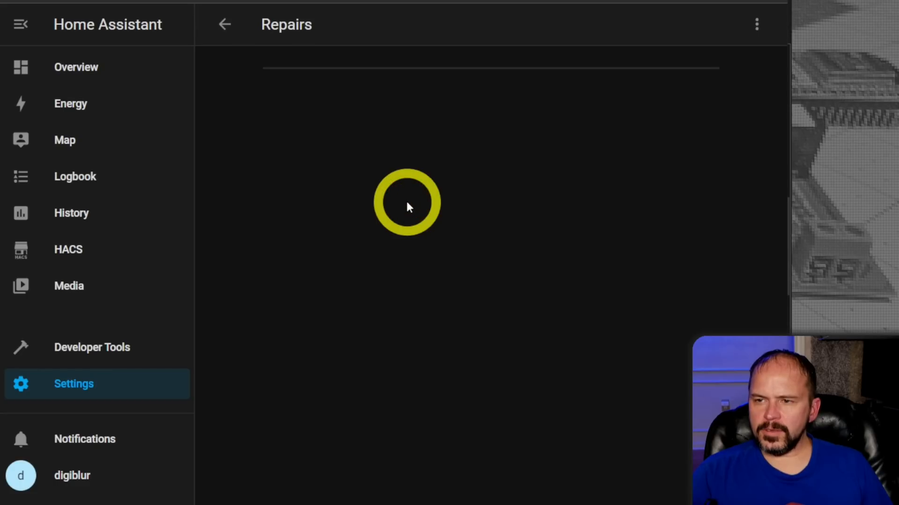
{"action": "left_click", "coordinate": [757, 24]}
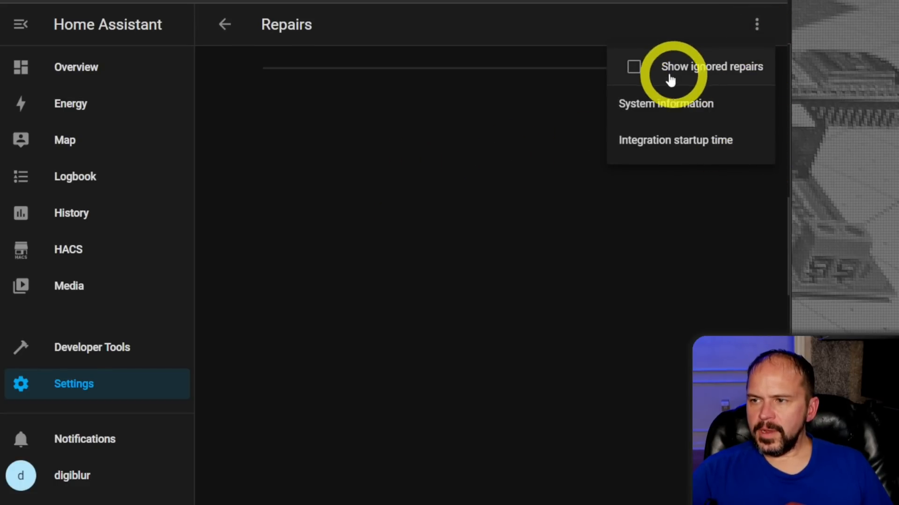
{"action": "left_click", "coordinate": [633, 66]}
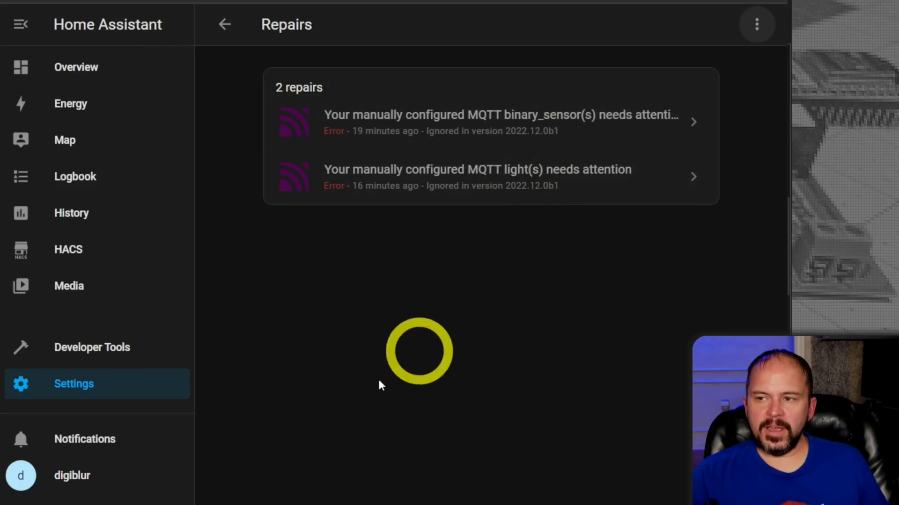
- Return to Notepad++ and move the binary_sensor: section below the Garage Door cover entry, indented two spaces under mqtt:
{"action": "key", "text": "alt+Tab"}
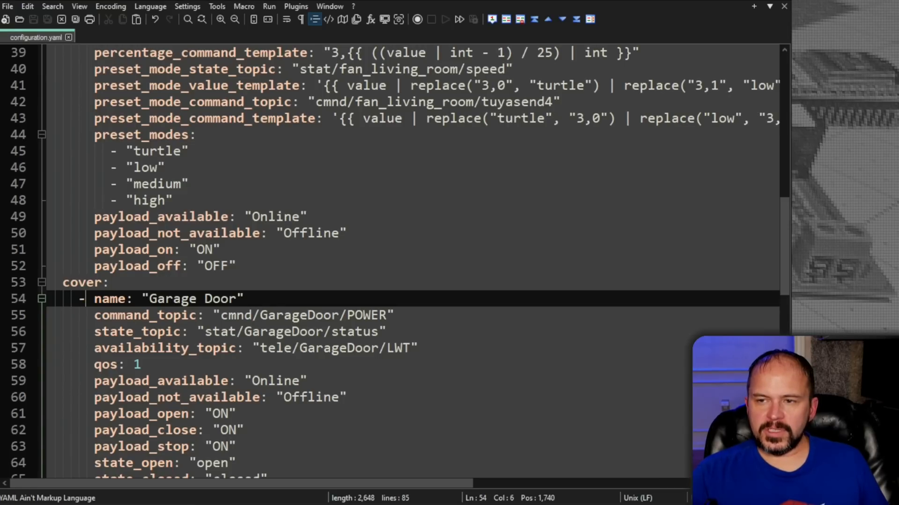
{"action": "scroll", "coordinate": [164, 351], "scroll_direction": "up", "scroll_amount": 7}
{"action": "scroll", "coordinate": [164, 351], "scroll_direction": "up", "scroll_amount": 2}
{"action": "left_click", "coordinate": [78, 150]}
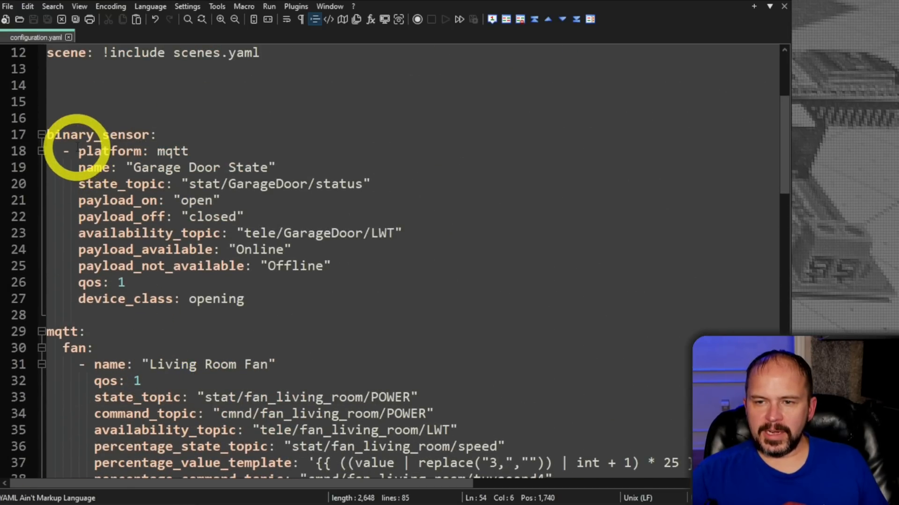
{"action": "key", "text": "Up"}
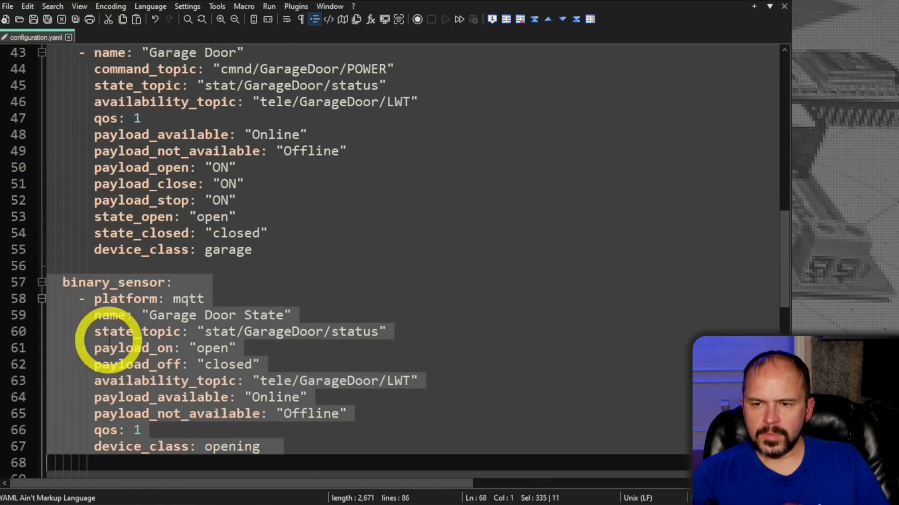
- Remove platform: mqtt from the Garage Door State binary sensor so its list dash leads directly into name:
{"action": "key", "text": "Up"}
{"action": "key", "text": "Up"}
{"action": "key", "text": "Up"}
{"action": "key", "text": "Up"}
{"action": "key", "text": "Up"}
{"action": "key", "text": "Up"}
{"action": "key", "text": "Up"}
{"action": "key", "text": "Up"}
{"action": "key", "text": "Up"}
{"action": "key", "text": "Up"}
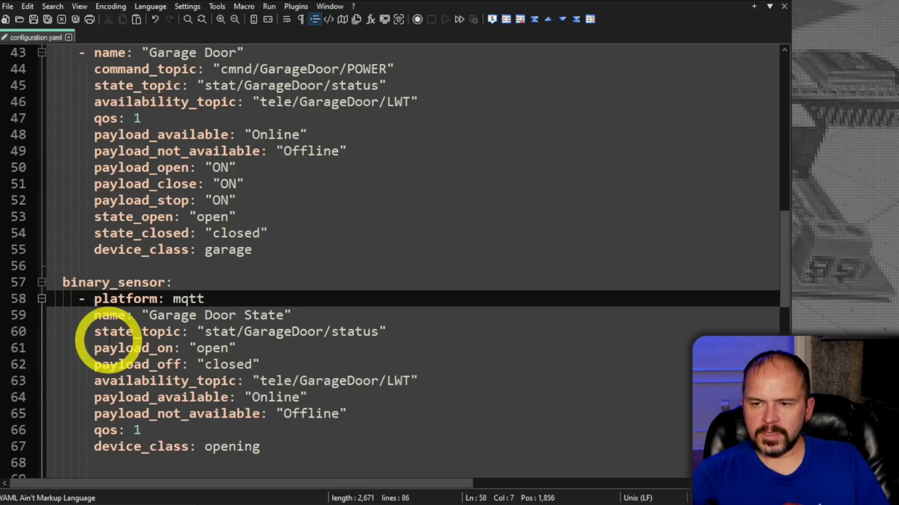
{"action": "key", "text": "shift+End"}
{"action": "key", "text": "Delete"}
{"action": "key", "text": "Delete"}
{"action": "key", "text": "Delete"}
{"action": "key", "text": "Delete"}
{"action": "key", "text": "Delete"}
{"action": "key", "text": "Delete"}
{"action": "key", "text": "Delete"}
{"action": "key", "text": "Delete"}
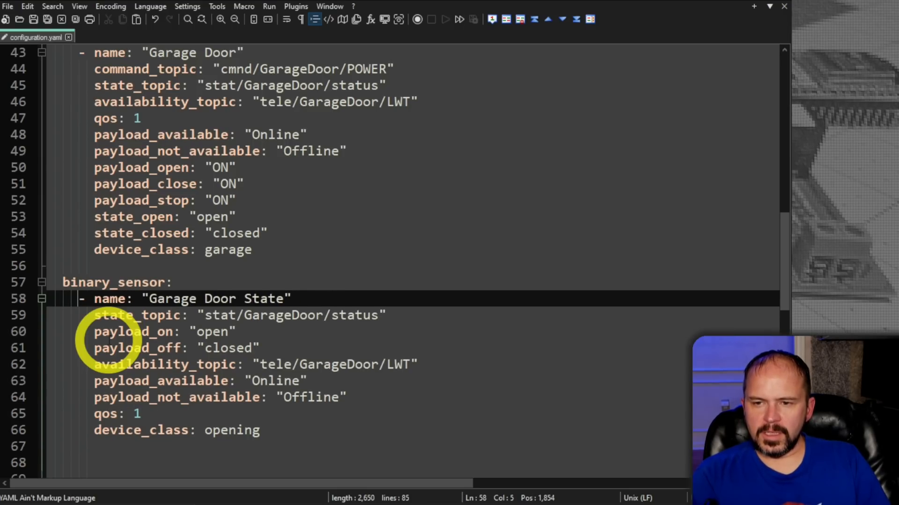
- Save the file with the moved binary_sensor: section, validate the configuration in Home Assistant and restart it
{"action": "key", "text": "Up"}
{"action": "key", "text": "Up"}
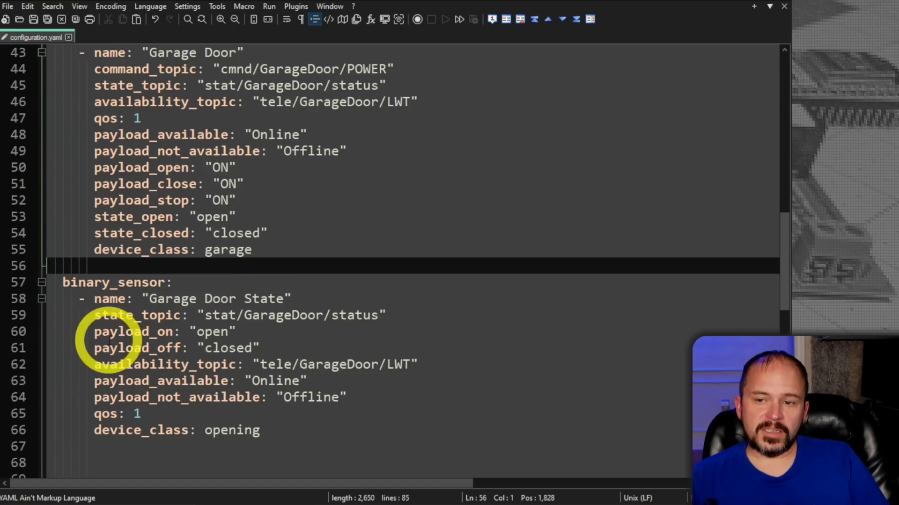
{"action": "key", "text": "ctrl+s"}
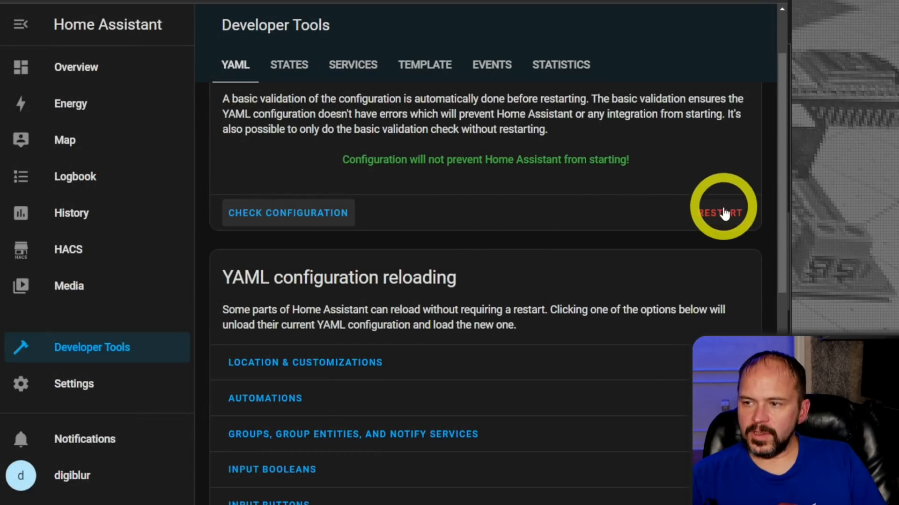
{"action": "left_click", "coordinate": [724, 214]}
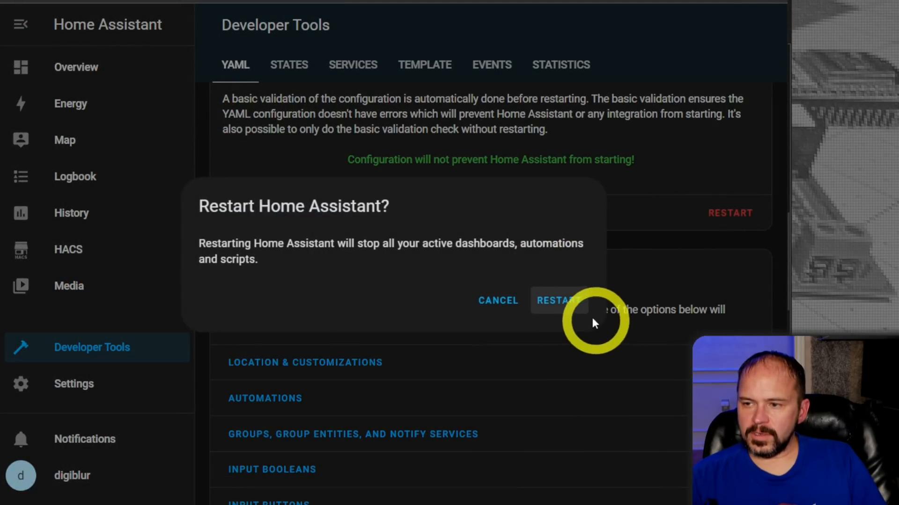
{"action": "left_click", "coordinate": [580, 306]}
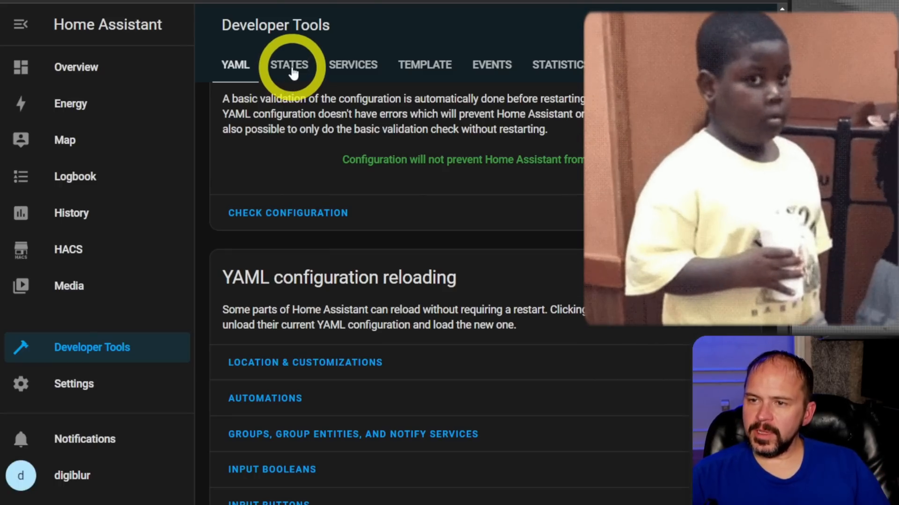
- Return to the Repairs page under System and show ignored repairs to recheck the MQTT issues
{"action": "left_click", "coordinate": [87, 396]}
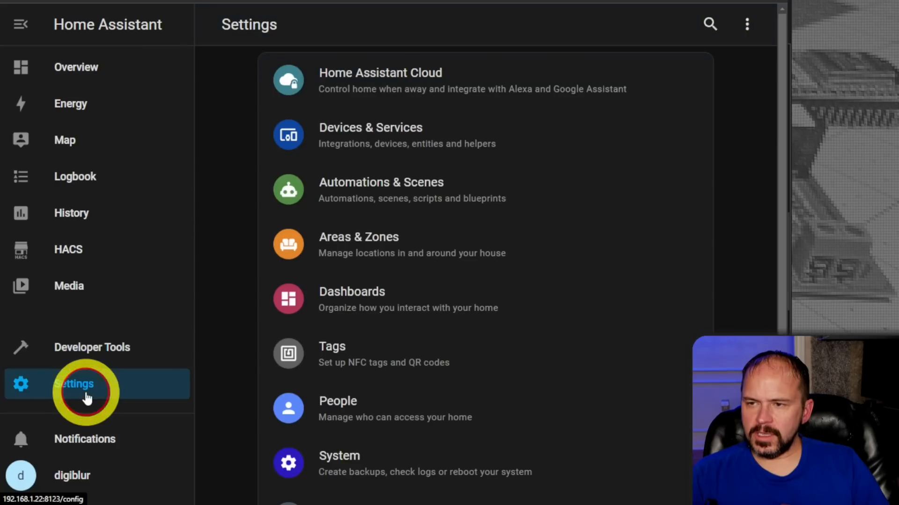
{"action": "scroll", "coordinate": [434, 387], "scroll_direction": "down", "scroll_amount": 2}
{"action": "left_click", "coordinate": [401, 377]}
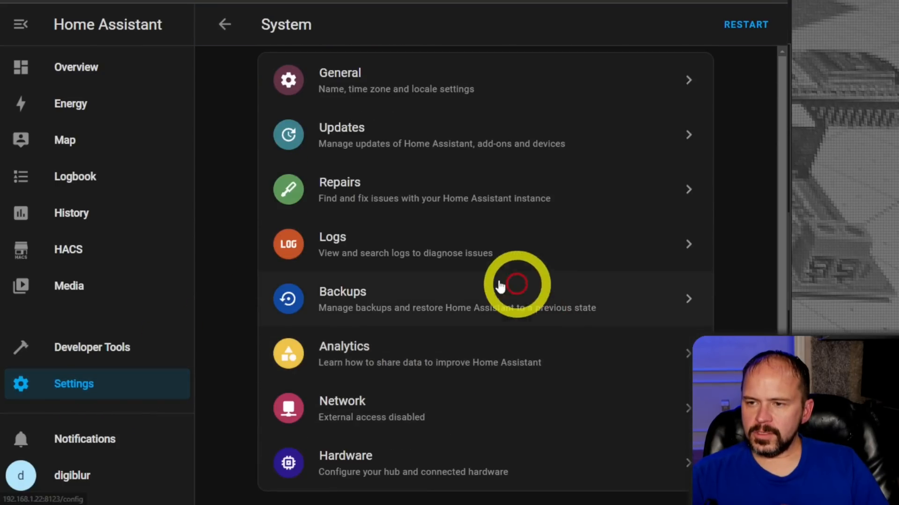
{"action": "left_click", "coordinate": [421, 204]}
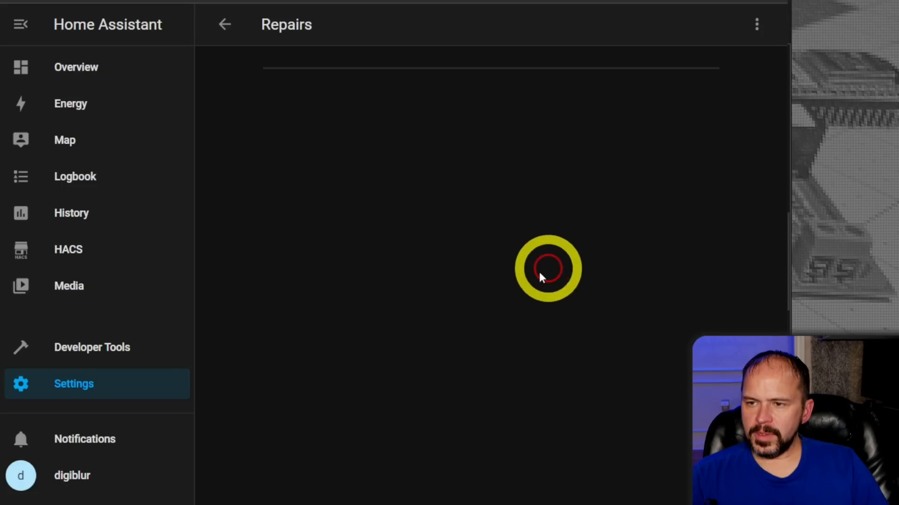
{"action": "left_click", "coordinate": [761, 38]}
{"action": "left_click", "coordinate": [702, 69]}
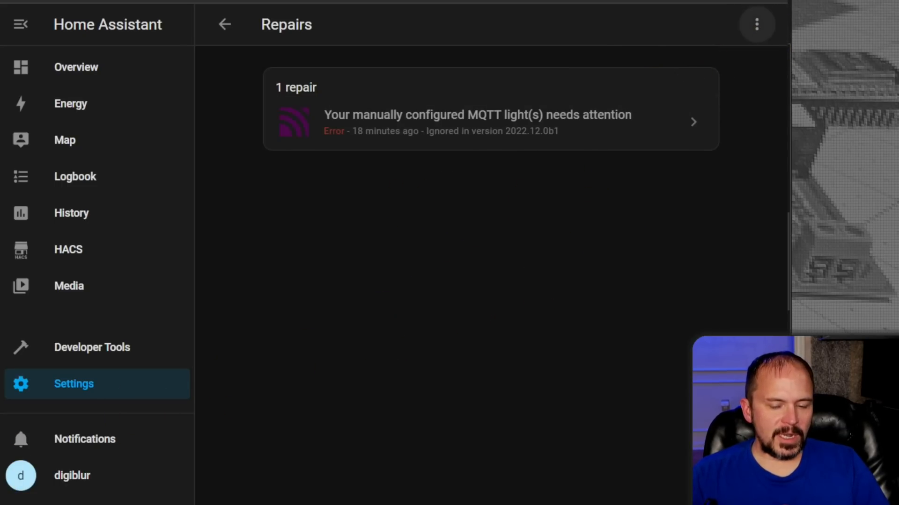
- Switch back to configuration.yaml in Notepad++ and delete four of the blank lines between the scene: include and mqtt:
{"action": "key", "text": "alt+Tab"}
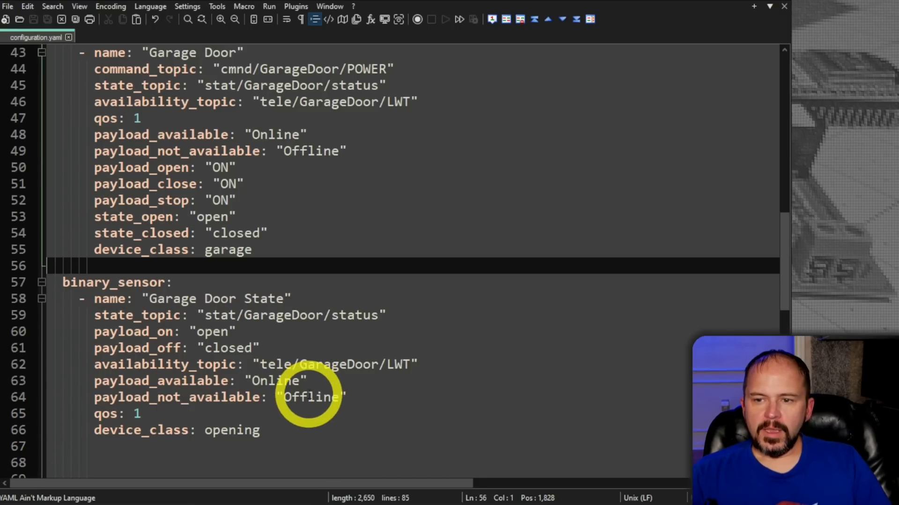
{"action": "scroll", "coordinate": [307, 409], "scroll_direction": "down", "scroll_amount": 2}
{"action": "scroll", "coordinate": [307, 410], "scroll_direction": "down", "scroll_amount": 4}
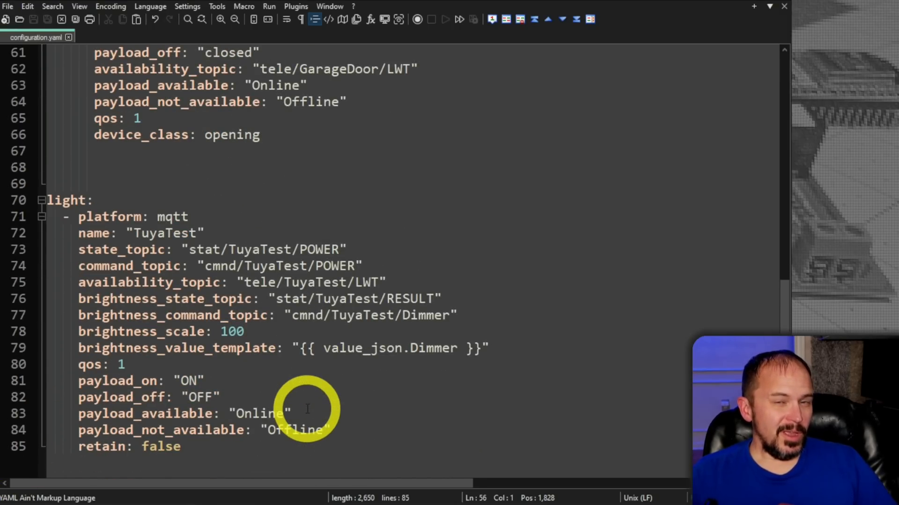
{"action": "scroll", "coordinate": [307, 409], "scroll_direction": "up", "scroll_amount": 17}
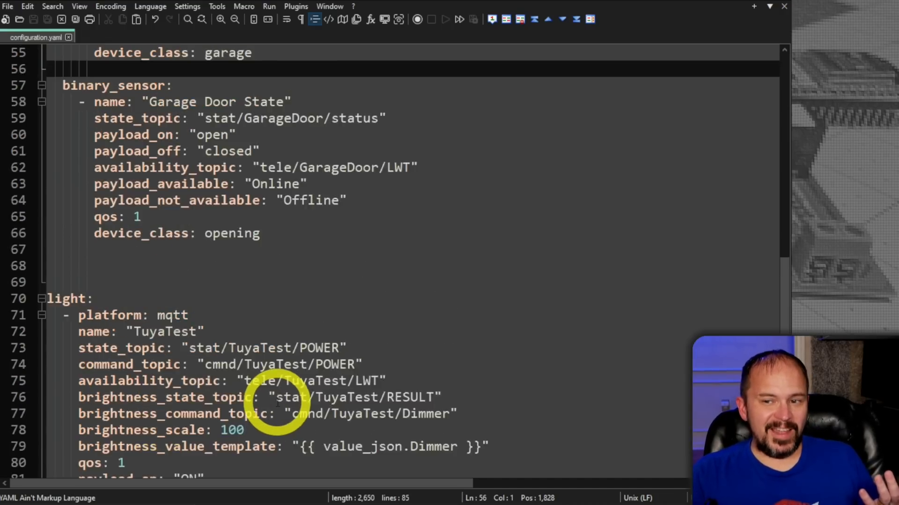
{"action": "scroll", "coordinate": [277, 404], "scroll_direction": "up", "scroll_amount": 1}
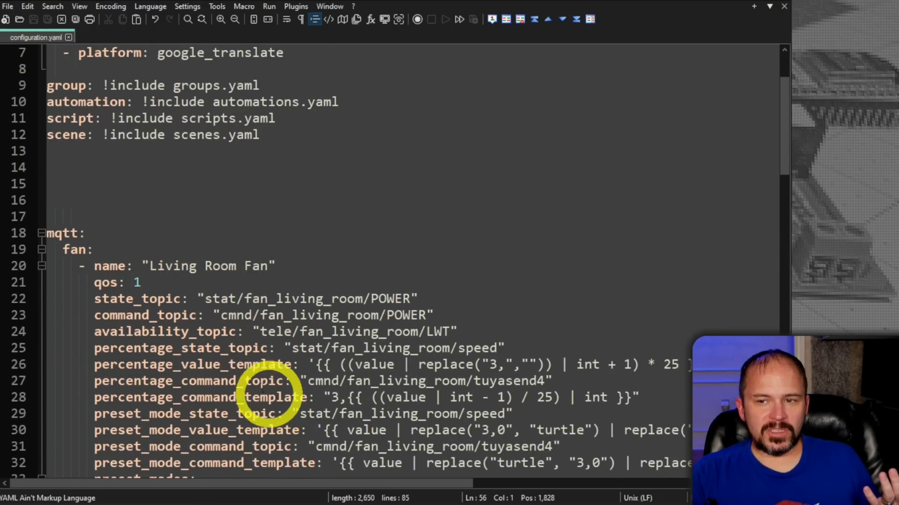
{"action": "left_click", "coordinate": [66, 167]}
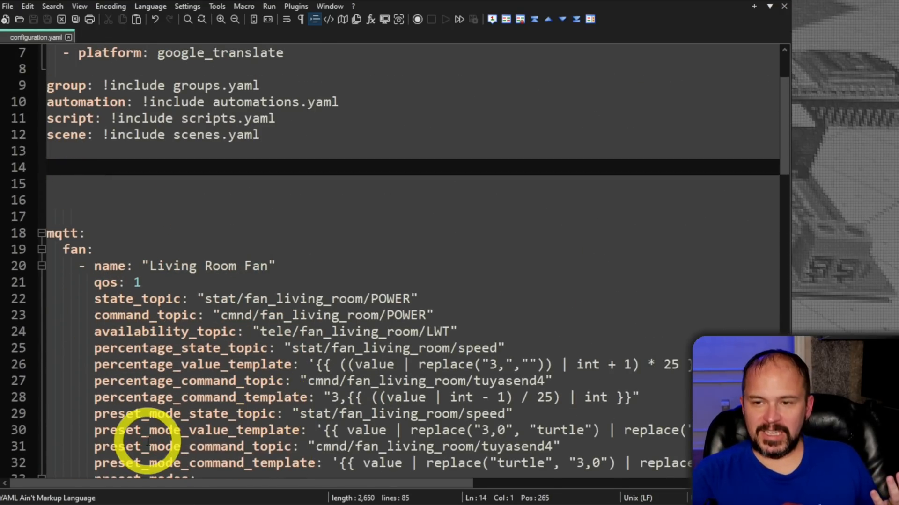
{"action": "key", "text": "Delete"}
{"action": "key", "text": "Delete"}
{"action": "key", "text": "Delete"}
{"action": "key", "text": "Delete"}
{"action": "key", "text": "Down"}
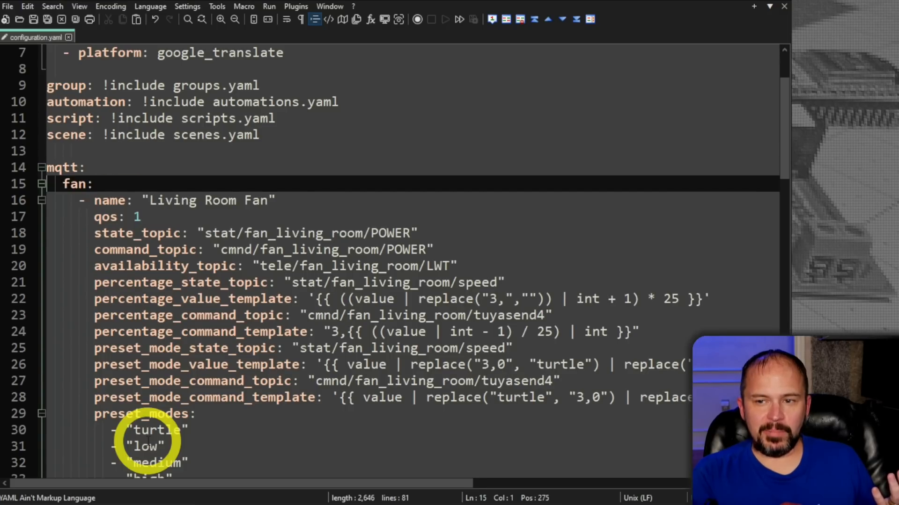
{"action": "key", "text": "Up"}
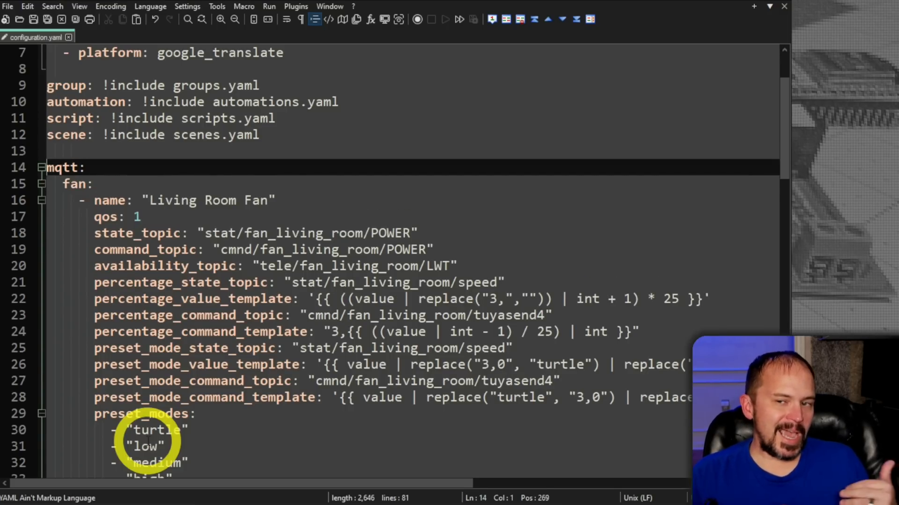
{"action": "scroll", "coordinate": [154, 388], "scroll_direction": "down", "scroll_amount": 5}
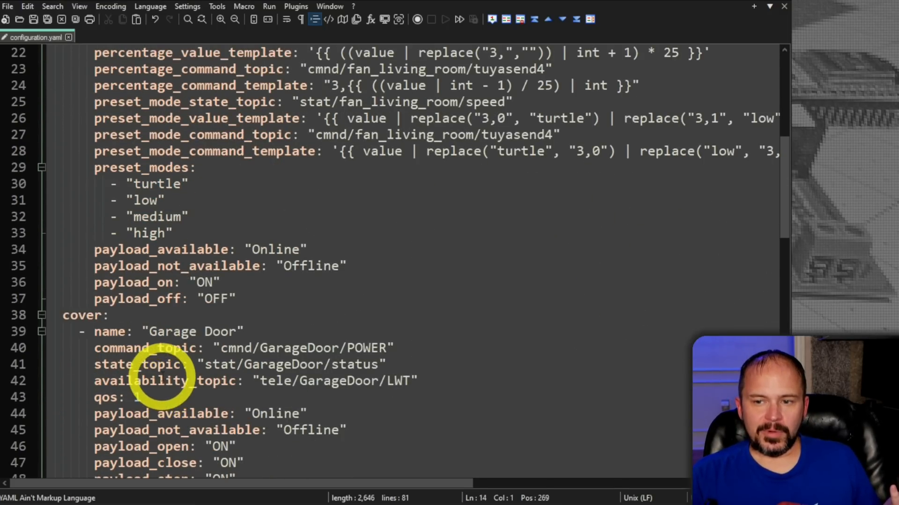
- Insert a blank line above cover: to separate it from the fan entity in configuration.yaml
{"action": "left_click", "coordinate": [69, 316]}
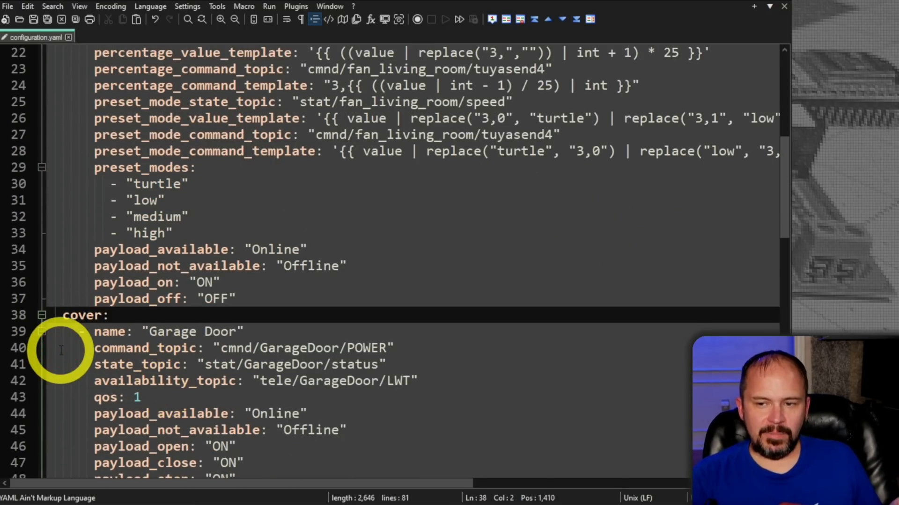
{"action": "key", "text": "Return"}
- Review the cover: and binary_sensor: sections under mqtt:, checking the structure and indentation of their entries
{"action": "key", "text": "Down"}
{"action": "key", "text": "Down"}
{"action": "key", "text": "Down"}
{"action": "key", "text": "Down"}
{"action": "key", "text": "Down"}
{"action": "key", "text": "Down"}
{"action": "key", "text": "Down"}
{"action": "key", "text": "Down"}
{"action": "key", "text": "Down"}
{"action": "key", "text": "Down"}
{"action": "key", "text": "Down"}
{"action": "key", "text": "Down"}
{"action": "key", "text": "Down"}
{"action": "key", "text": "Down"}
{"action": "key", "text": "Down"}
{"action": "key", "text": "Down"}
{"action": "key", "text": "Down"}
{"action": "key", "text": "Down"}
{"action": "key", "text": "Down"}
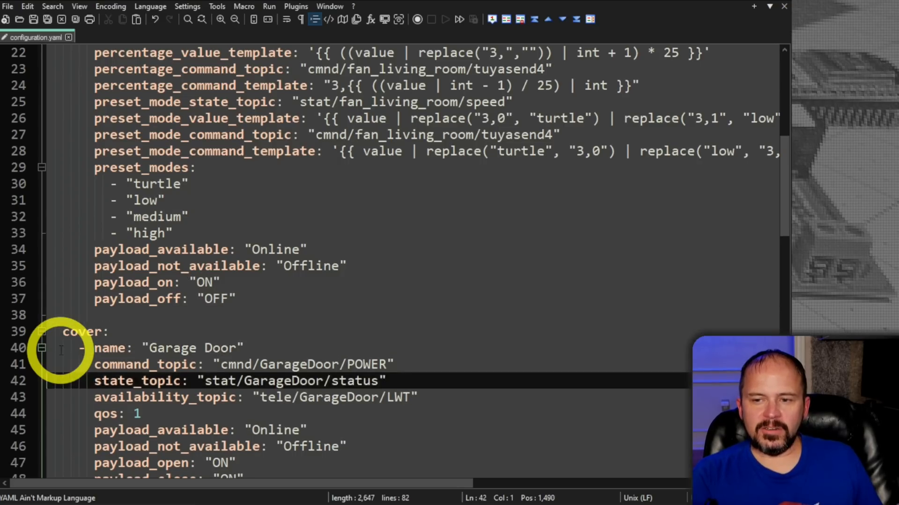
{"action": "key", "text": "Down"}
{"action": "key", "text": "Down"}
{"action": "key", "text": "Down"}
{"action": "key", "text": "Up"}
{"action": "key", "text": "Up"}
{"action": "key", "text": "Down"}
{"action": "key", "text": "Down"}
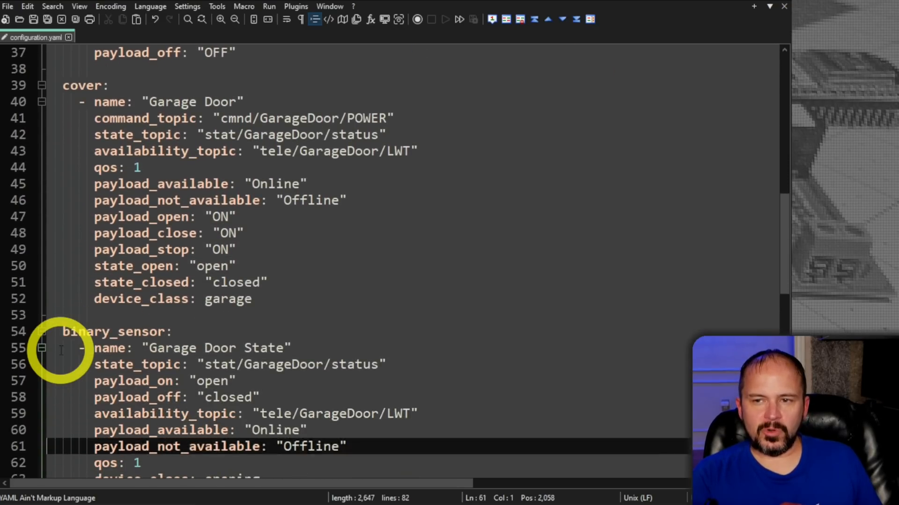
{"action": "key", "text": "Down"}
{"action": "key", "text": "Down"}
{"action": "key", "text": "Down"}
{"action": "key", "text": "Down"}
{"action": "key", "text": "Down"}
{"action": "key", "text": "Down"}
{"action": "key", "text": "Down"}
{"action": "key", "text": "Up"}
{"action": "key", "text": "Up"}
{"action": "key", "text": "Up"}
{"action": "key", "text": "Up"}
{"action": "key", "text": "Up"}
{"action": "key", "text": "Up"}
{"action": "key", "text": "Up"}
{"action": "key", "text": "Up"}
{"action": "key", "text": "Up"}
{"action": "key", "text": "Up"}
{"action": "key", "text": "Up"}
{"action": "key", "text": "Up"}
{"action": "key", "text": "Up"}
{"action": "key", "text": "Up"}
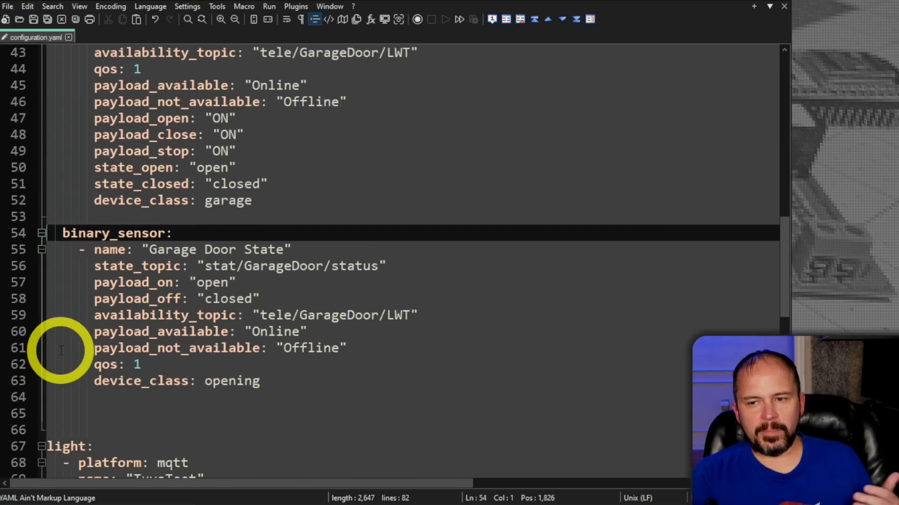
- Copy the Garage Door State entry under binary_sensor: and paste it directly beneath as a second list item
{"action": "key", "text": "Down"}
{"action": "key", "text": "Down"}
{"action": "key", "text": "Down"}
{"action": "key", "text": "Down"}
{"action": "key", "text": "Down"}
{"action": "key", "text": "Down"}
{"action": "key", "text": "Down"}
{"action": "key", "text": "Down"}
{"action": "key", "text": "Up"}
{"action": "key", "text": "Up"}
{"action": "key", "text": "Up"}
{"action": "key", "text": "Up"}
{"action": "key", "text": "Up"}
{"action": "key", "text": "Up"}
{"action": "key", "text": "Up"}
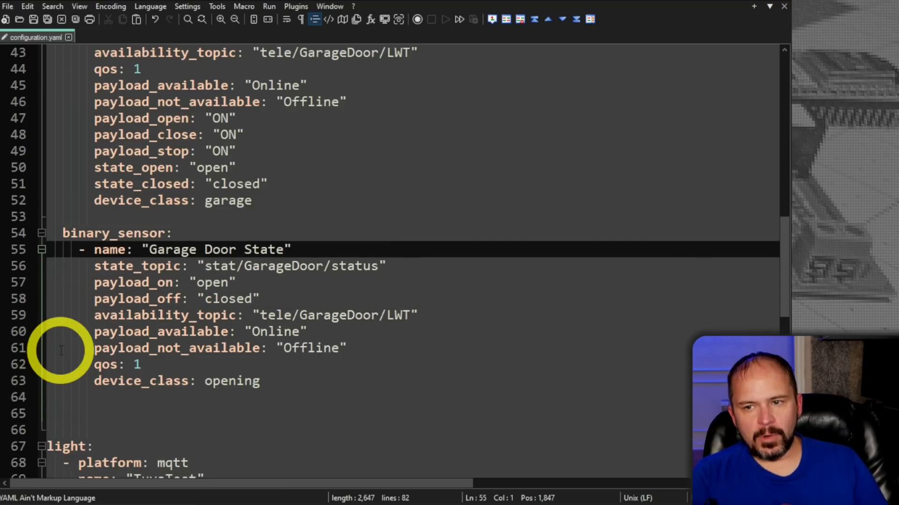
{"action": "key", "text": "shift+Down"}
{"action": "key", "text": "shift+Down"}
{"action": "key", "text": "shift+Down"}
{"action": "key", "text": "shift+Down"}
{"action": "key", "text": "shift+Down"}
{"action": "key", "text": "shift+Down"}
{"action": "key", "text": "shift+Down"}
{"action": "key", "text": "shift+Down"}
{"action": "key", "text": "shift+Down"}
{"action": "key", "text": "ctrl+c"}
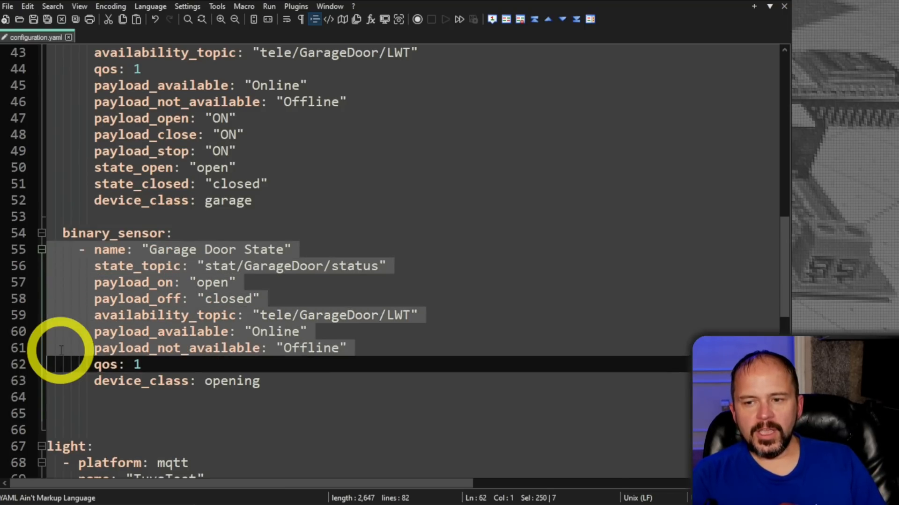
{"action": "key", "text": "Down"}
{"action": "key", "text": "Up"}
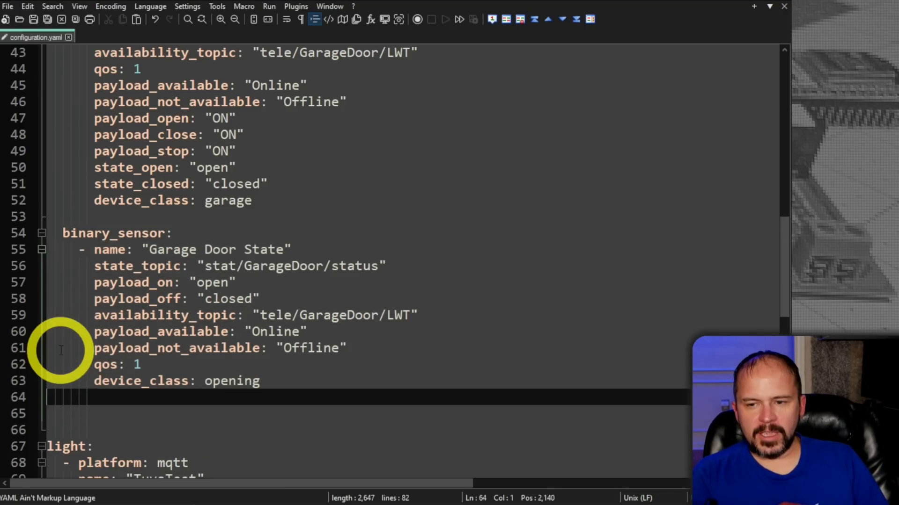
{"action": "key", "text": "ctrl+v"}
{"action": "key", "text": "Up"}
{"action": "key", "text": "Up"}
{"action": "key", "text": "Up"}
{"action": "key", "text": "Up"}
{"action": "key", "text": "Up"}
{"action": "key", "text": "Up"}
{"action": "key", "text": "Up"}
{"action": "key", "text": "Up"}
{"action": "key", "text": "Up"}
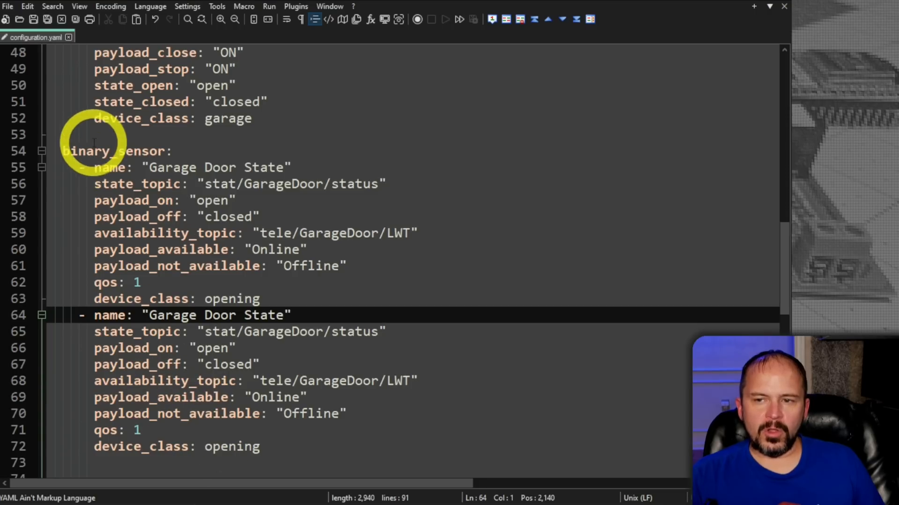
- Delete the duplicated Garage Door State entry from the binary_sensor: section
{"action": "left_click", "coordinate": [58, 319]}
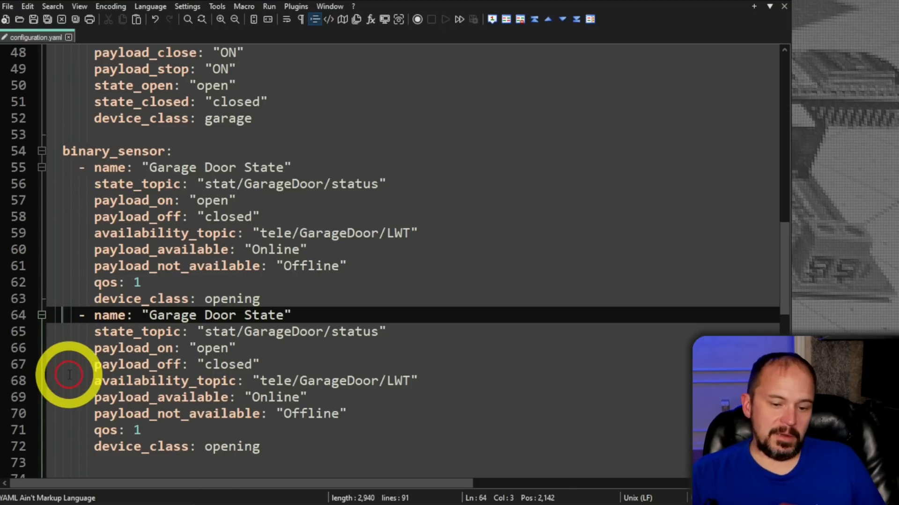
{"action": "key", "text": "shift+Down"}
{"action": "key", "text": "shift+Down"}
{"action": "key", "text": "shift+Down"}
{"action": "key", "text": "shift+Down"}
{"action": "key", "text": "shift+Down"}
{"action": "key", "text": "shift+Down"}
{"action": "key", "text": "shift+Down"}
{"action": "key", "text": "shift+Down"}
{"action": "key", "text": "shift+Down"}
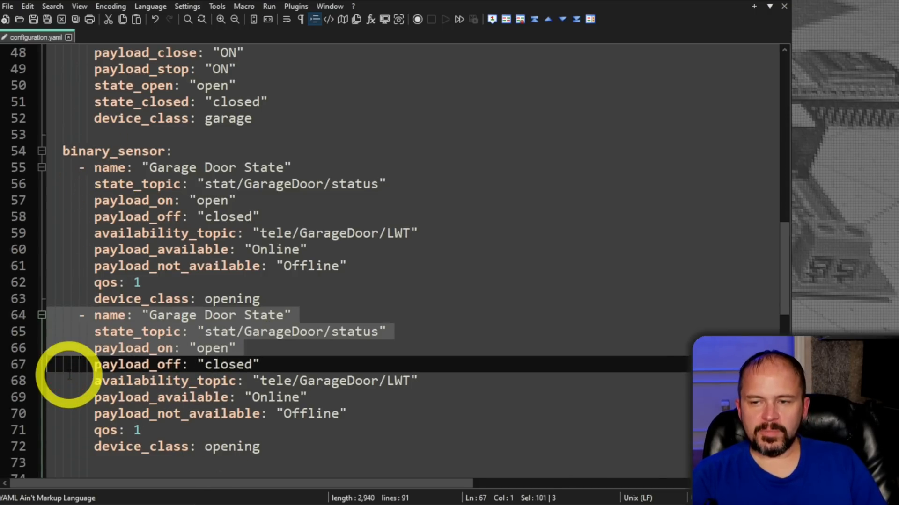
{"action": "key", "text": "Delete"}
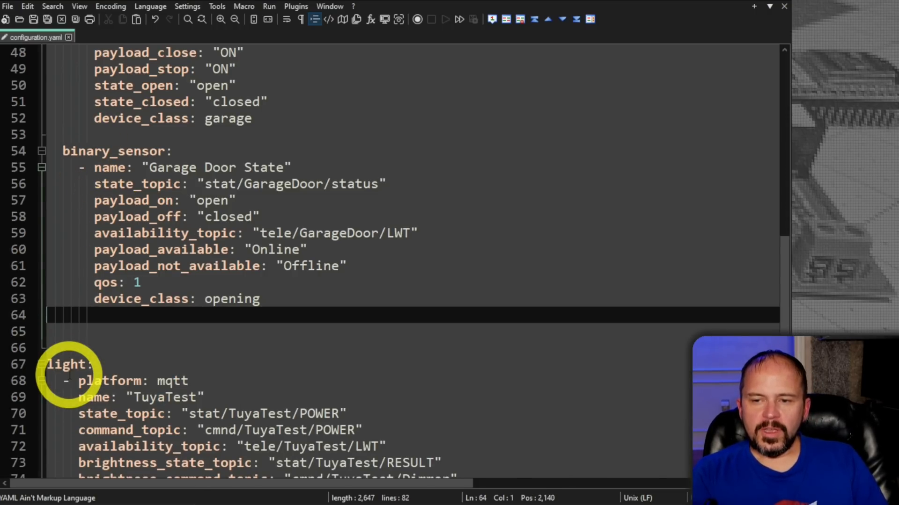
- Delete two of the blank lines between the binary_sensor: section and light:
{"action": "key", "text": "Delete"}
{"action": "key", "text": "Delete"}
- Delete the entire light: section with the TuyaTest MQTT light from the end of configuration.yaml
{"action": "key", "text": "Down"}
{"action": "key", "text": "Down"}
{"action": "key", "text": "Down"}
{"action": "key", "text": "Down"}
{"action": "key", "text": "Down"}
{"action": "key", "text": "Down"}
{"action": "key", "text": "Down"}
{"action": "key", "text": "Down"}
{"action": "key", "text": "Down"}
{"action": "key", "text": "Down"}
{"action": "key", "text": "Down"}
{"action": "key", "text": "Down"}
{"action": "key", "text": "Down"}
{"action": "key", "text": "Down"}
{"action": "key", "text": "Down"}
{"action": "key", "text": "Down"}
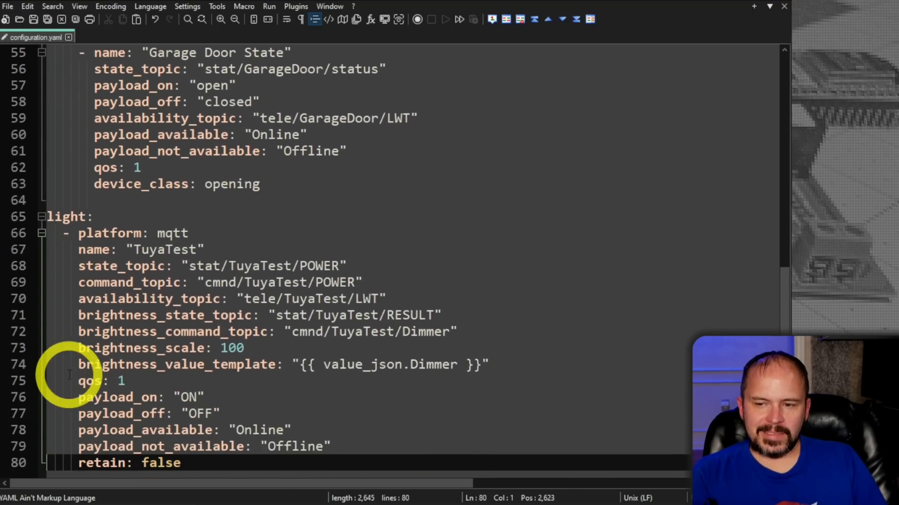
{"action": "key", "text": "End"}
{"action": "key", "text": "Home"}
{"action": "key", "text": "Up"}
{"action": "key", "text": "Up"}
{"action": "key", "text": "Up"}
{"action": "key", "text": "Up"}
{"action": "key", "text": "Up"}
{"action": "key", "text": "Up"}
{"action": "key", "text": "Up"}
{"action": "key", "text": "Up"}
{"action": "key", "text": "Up"}
{"action": "key", "text": "Up"}
{"action": "key", "text": "Up"}
{"action": "key", "text": "Up"}
{"action": "key", "text": "Up"}
{"action": "key", "text": "Up"}
{"action": "key", "text": "Up"}
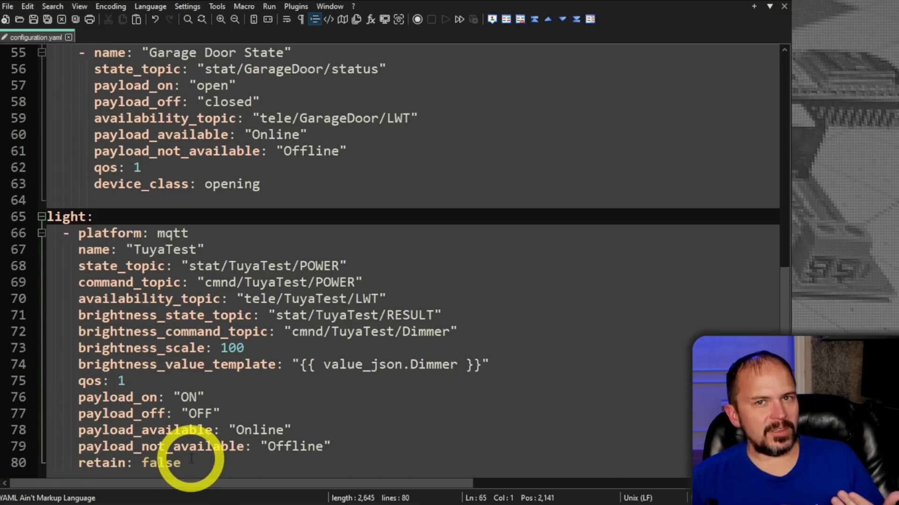
{"action": "left_click_drag", "start_coordinate": [191, 461], "coordinate": [44, 219]}
{"action": "key", "text": "Delete"}
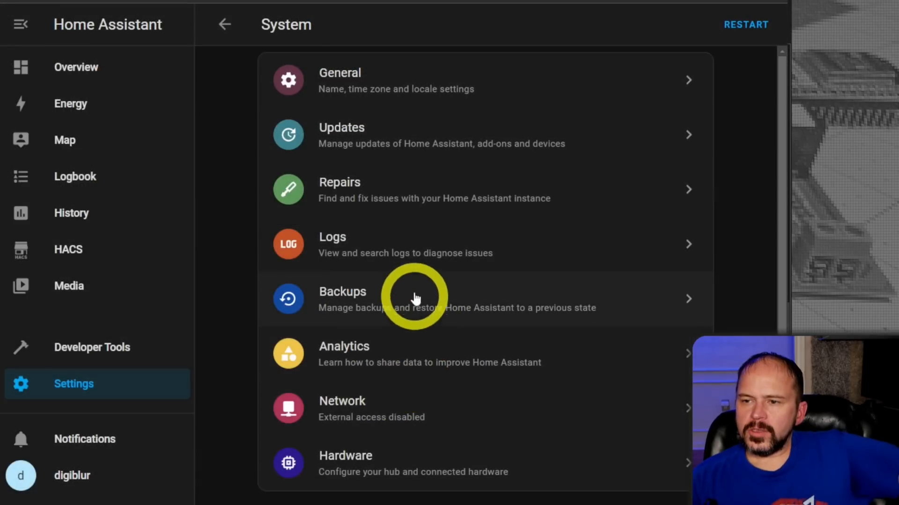
- Switch to Home Assistant and open the Repairs page from the System settings
{"action": "left_click", "coordinate": [400, 204]}
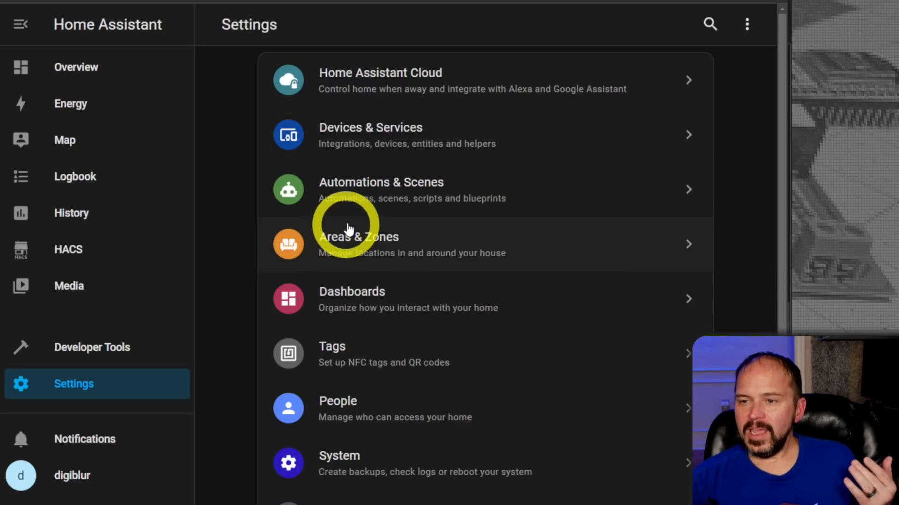
- Add the Tasmota integration under Devices & Services with the discovery topic prefix tasmota/discovery
{"action": "left_click", "coordinate": [403, 140]}
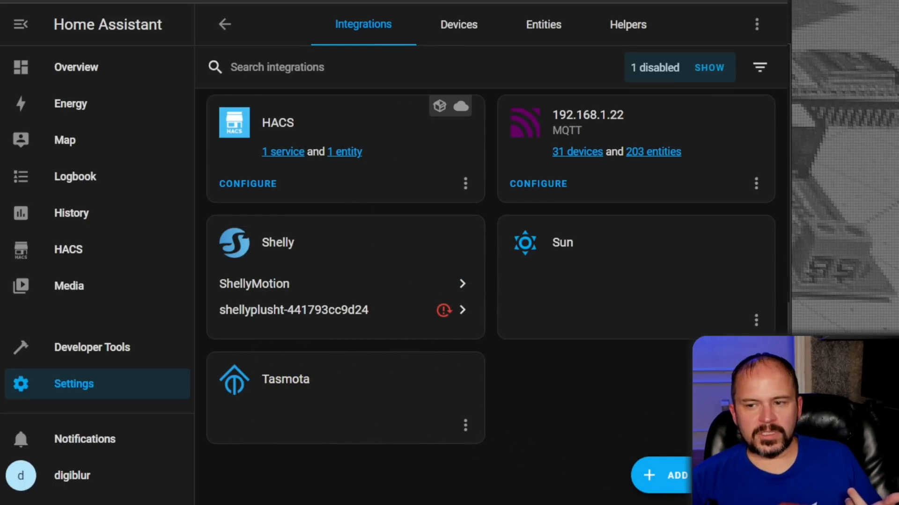
{"action": "left_click", "coordinate": [669, 476]}
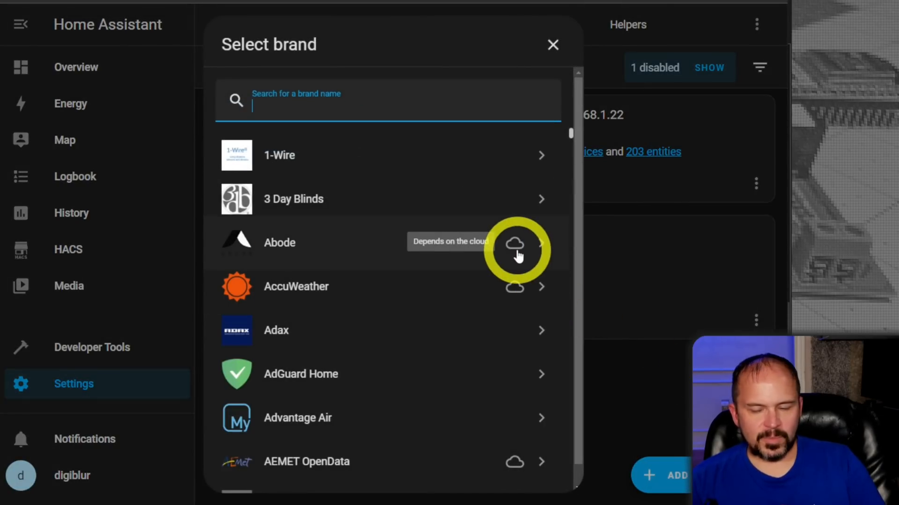
{"action": "type", "text": "tas"}
{"action": "left_click", "coordinate": [351, 168]}
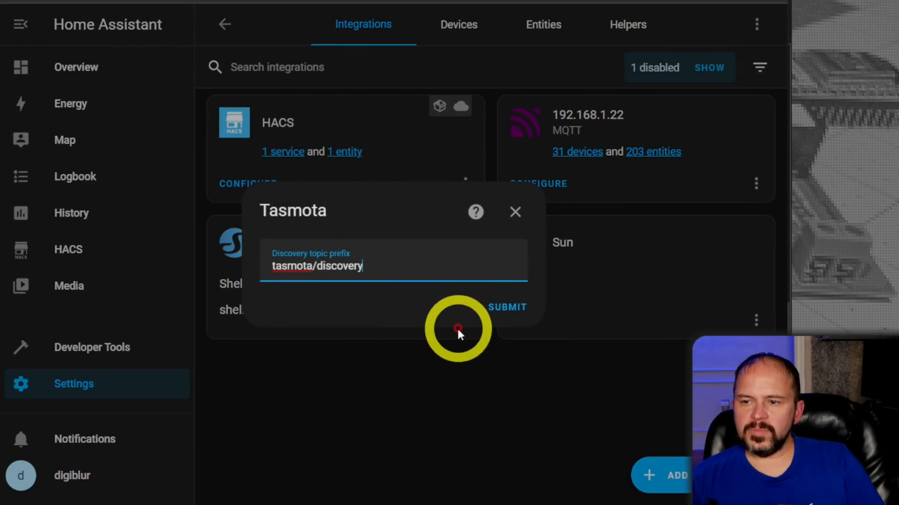
{"action": "left_click", "coordinate": [495, 308]}
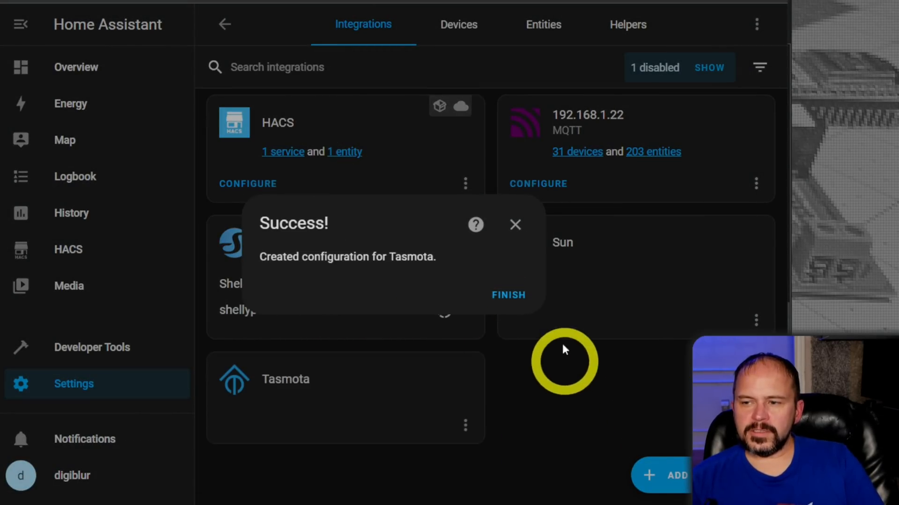
{"action": "left_click", "coordinate": [515, 296]}
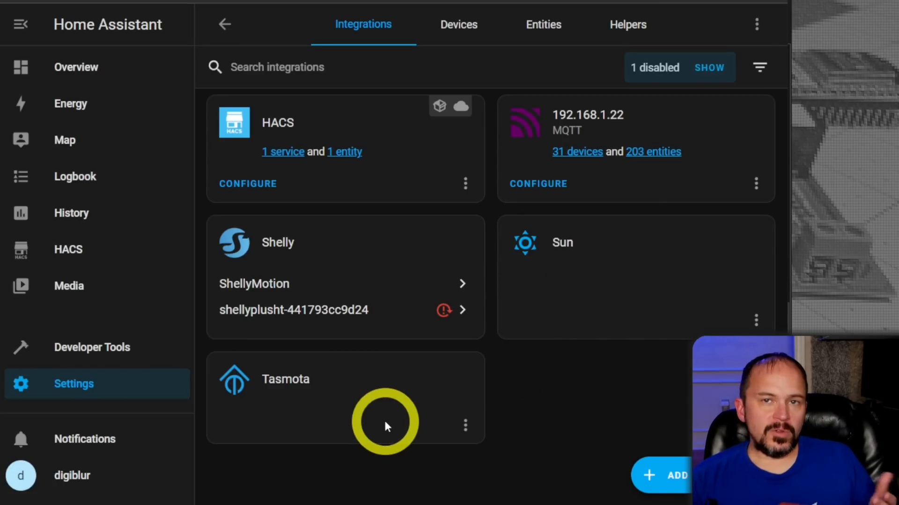
- Switch to the Tasmota PWM Dimmer's web interface and set its device name to Living Room Dimmer
{"action": "left_click", "coordinate": [374, 10]}
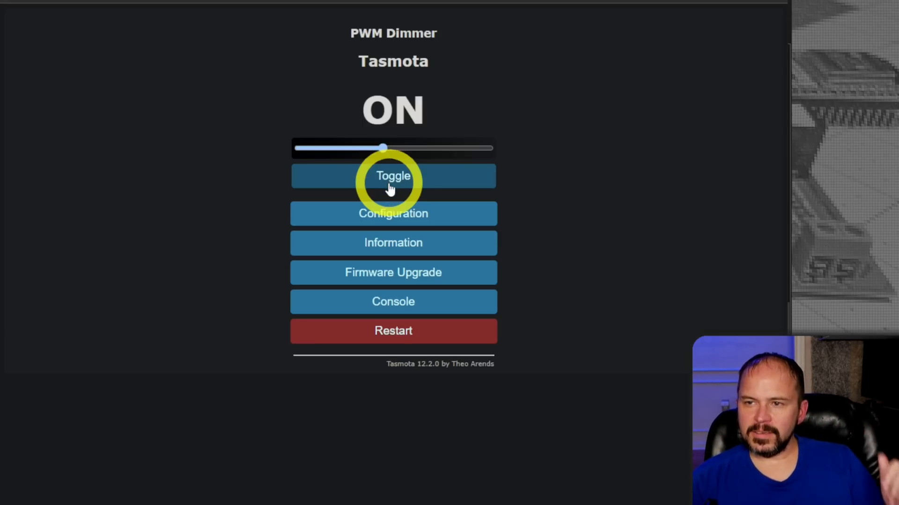
{"action": "left_click", "coordinate": [415, 216]}
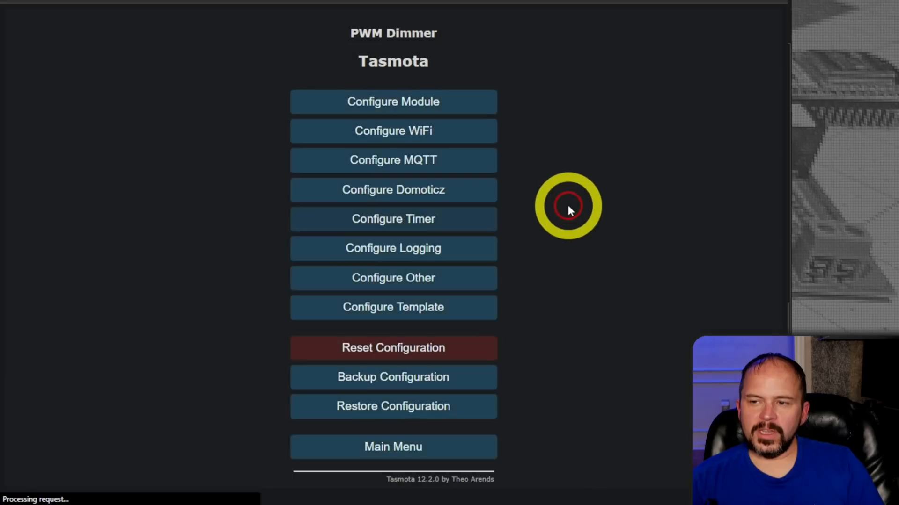
{"action": "left_click", "coordinate": [428, 284]}
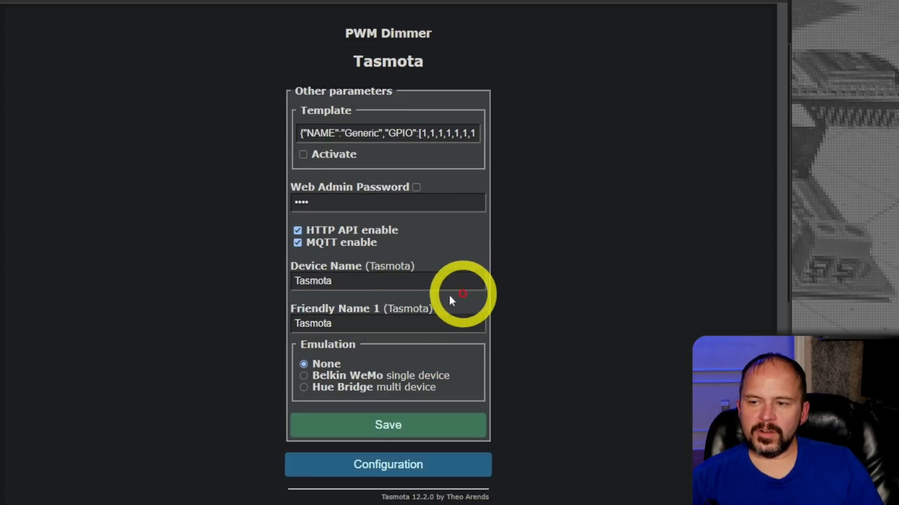
{"action": "left_click_drag", "start_coordinate": [338, 282], "coordinate": [274, 292]}
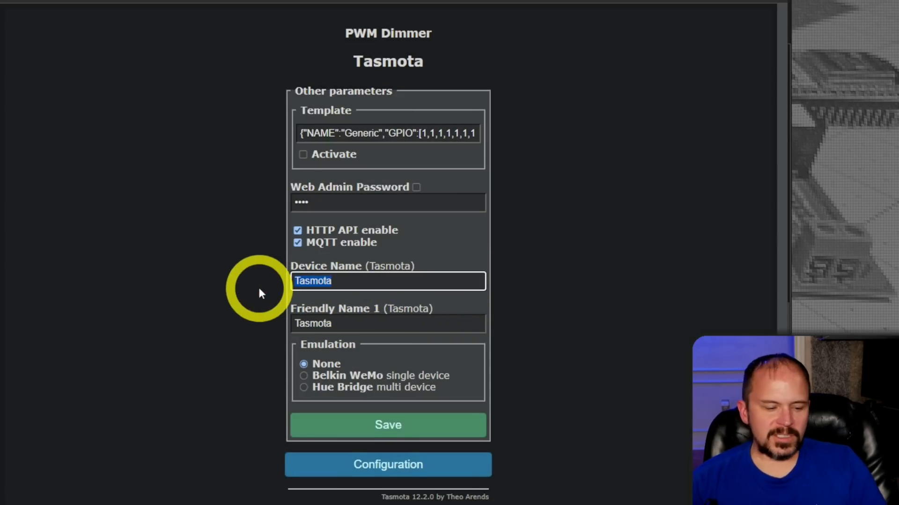
{"action": "type", "text": "L"}
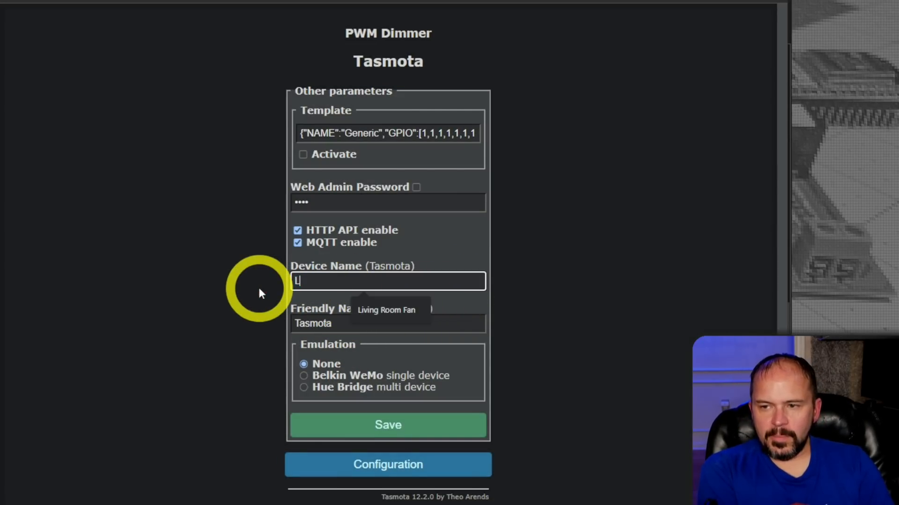
{"action": "type", "text": "iving Room Dimmer"}
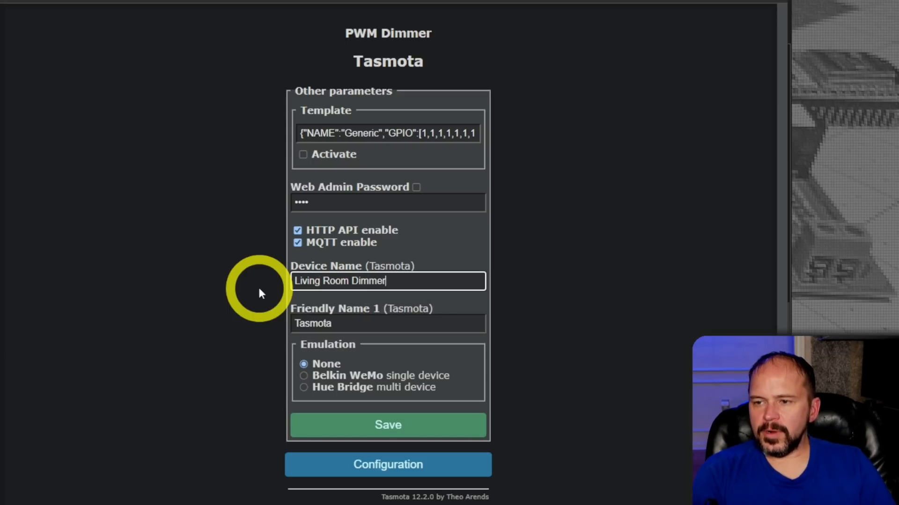
- Copy the device name Living Room Dimmer into Friendly Name 1 and save the configuration
{"action": "key", "text": "ctrl+a"}
{"action": "key", "text": "ctrl+c"}
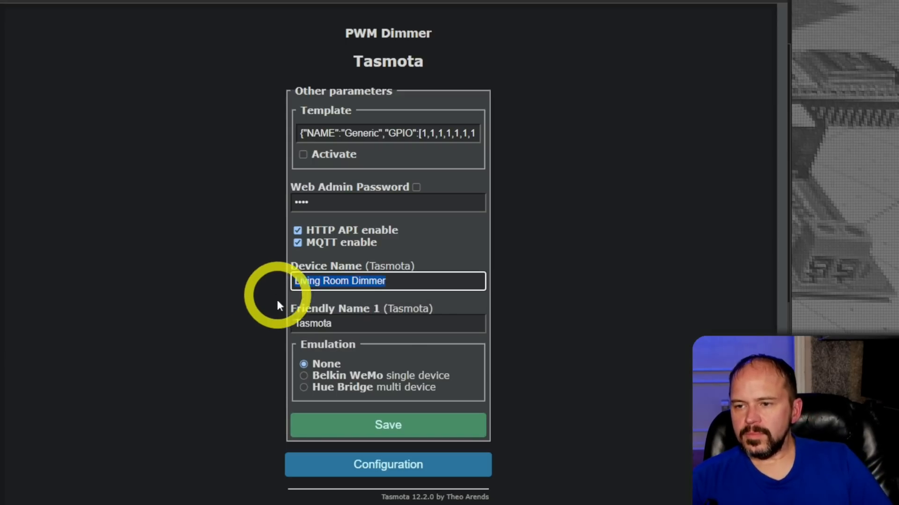
{"action": "double_click", "coordinate": [380, 321]}
{"action": "key", "text": "ctrl+v"}
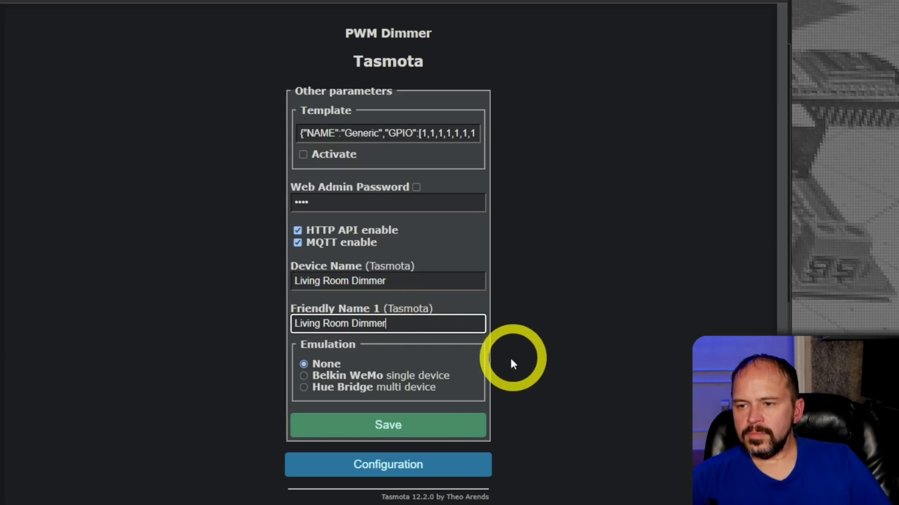
{"action": "left_click", "coordinate": [395, 431]}
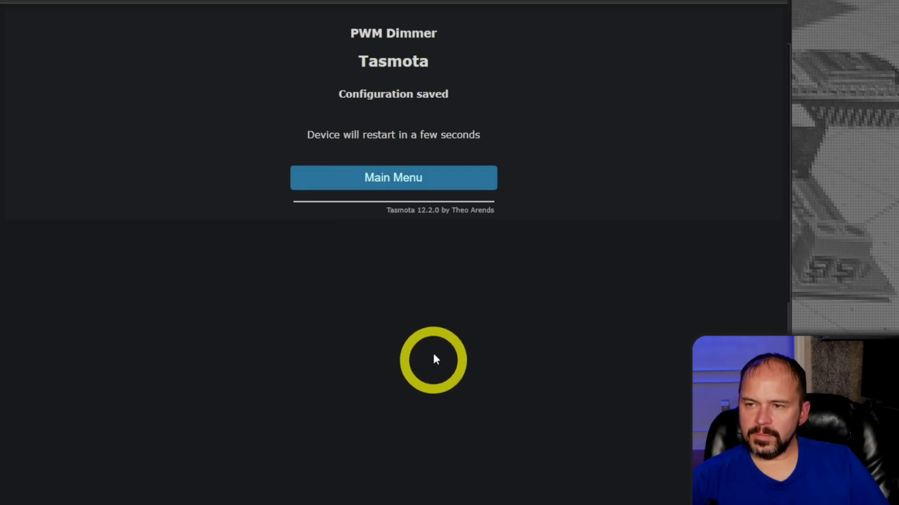
- Set the dimmer's MQTT host to 192.168.1.22, user to hasmqtt and topic to livingroomdimmer, enter the MQTT password, and save
{"action": "left_click", "coordinate": [407, 164]}
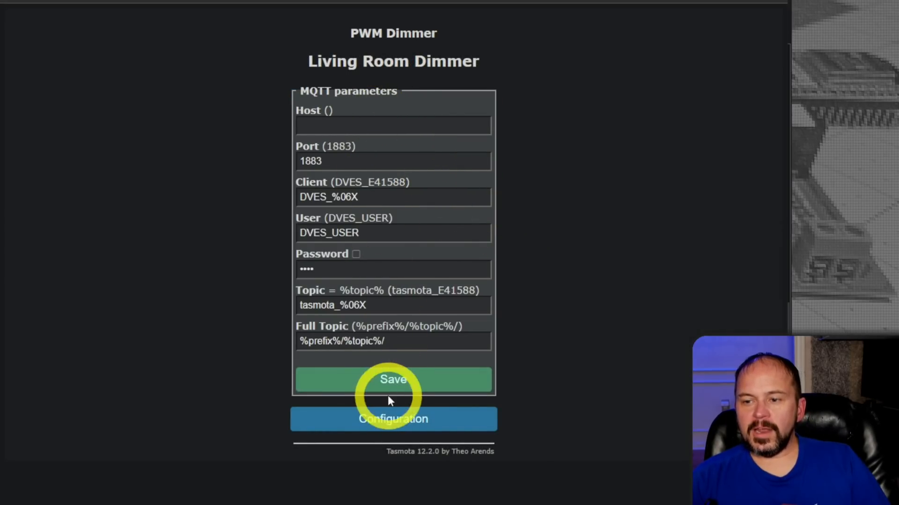
{"action": "left_click", "coordinate": [335, 128]}
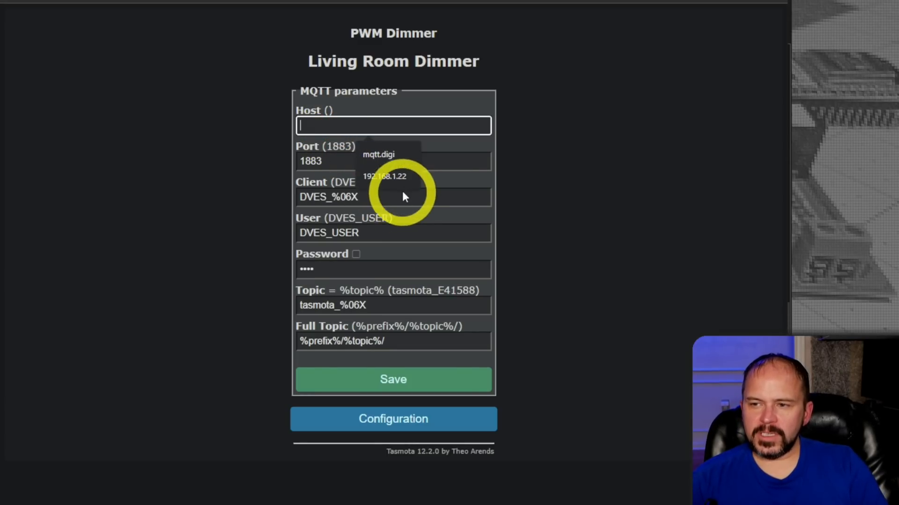
{"action": "left_click", "coordinate": [384, 176]}
{"action": "double_click", "coordinate": [381, 233]}
{"action": "type", "text": "has"}
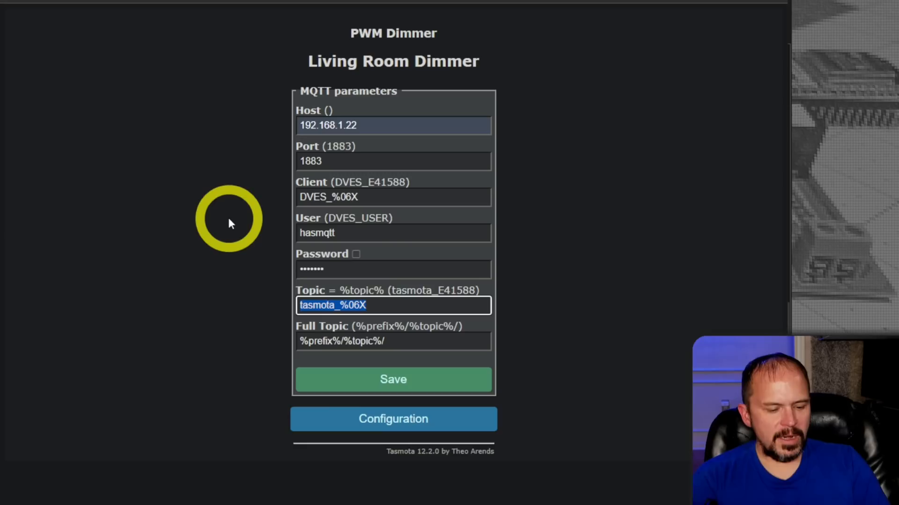
{"action": "type", "text": "livingroomdimmer"}
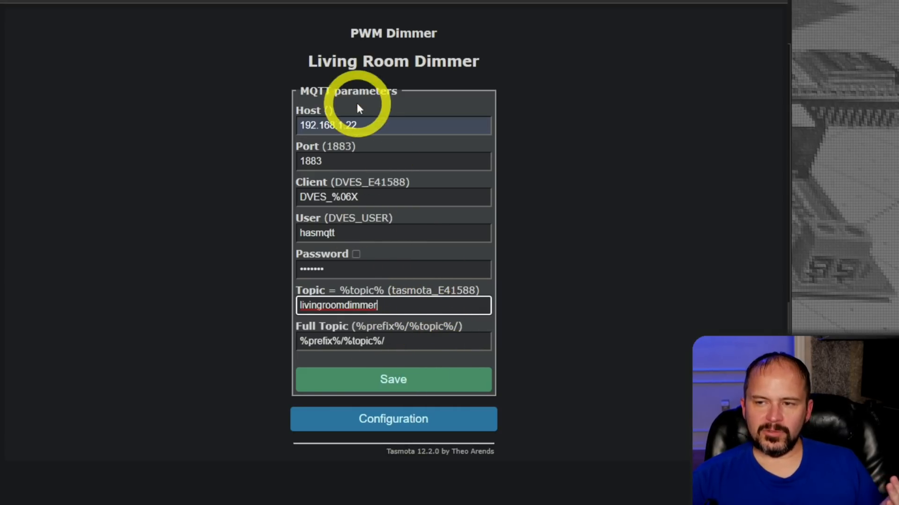
{"action": "left_click", "coordinate": [419, 383]}
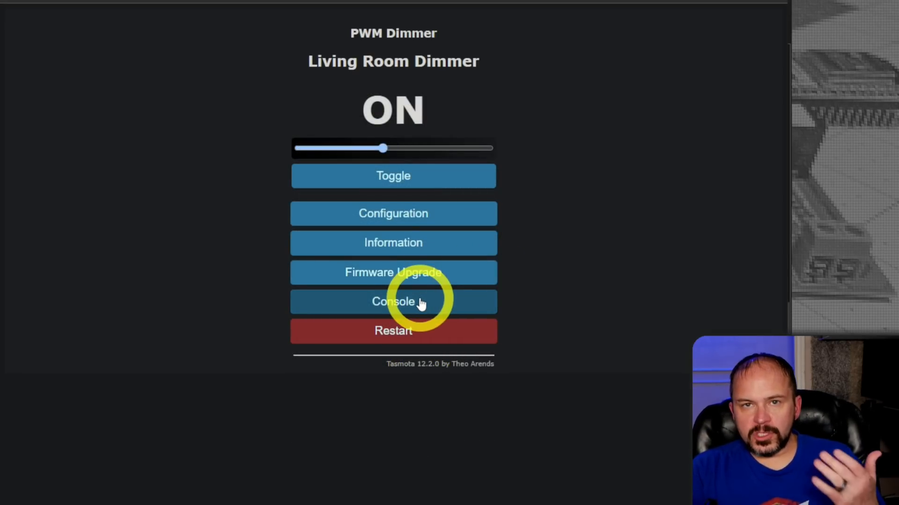
- Open the Living Room Dimmer's console to check its MQTT connection log
{"action": "left_click", "coordinate": [422, 304]}
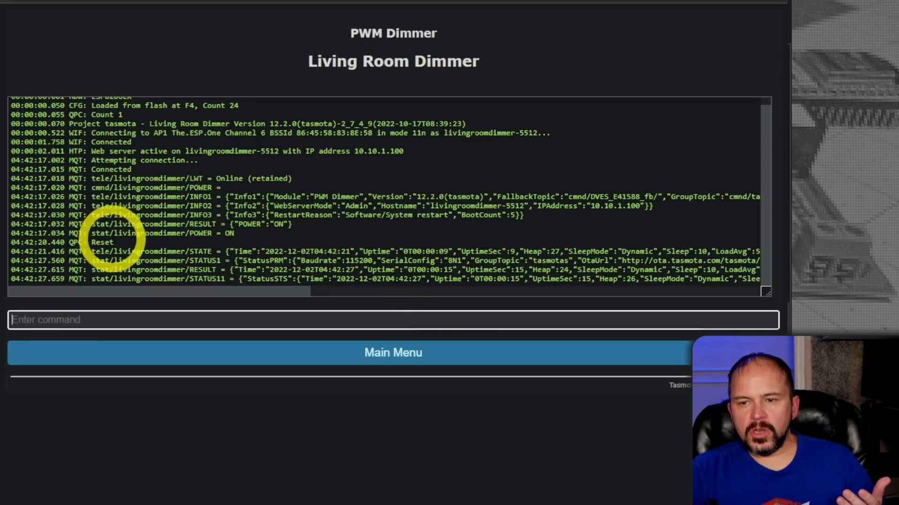
- Highlight the MQTT Connected line in the dimmer's console log, and open its device page from Home Assistant's Tasmota integration
{"action": "left_click_drag", "start_coordinate": [132, 169], "coordinate": [14, 169]}
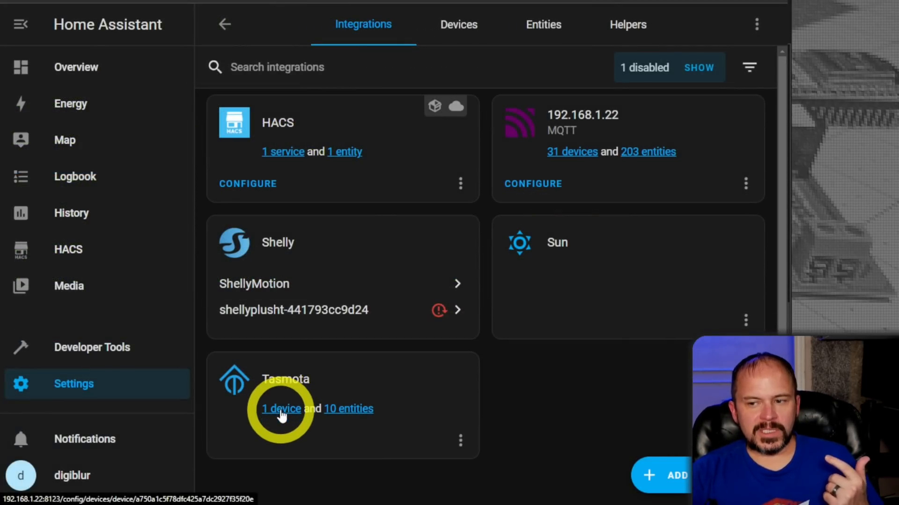
{"action": "left_click", "coordinate": [280, 411]}
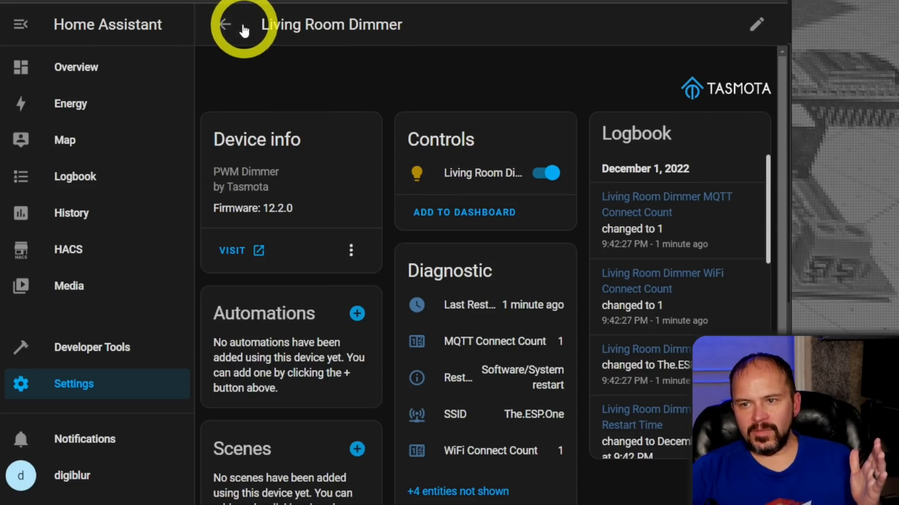
- Check the Overview dashboard, and view the Living Room Dimmer light entity's controls and settings from the Tasmota integration
{"action": "left_click", "coordinate": [109, 69]}
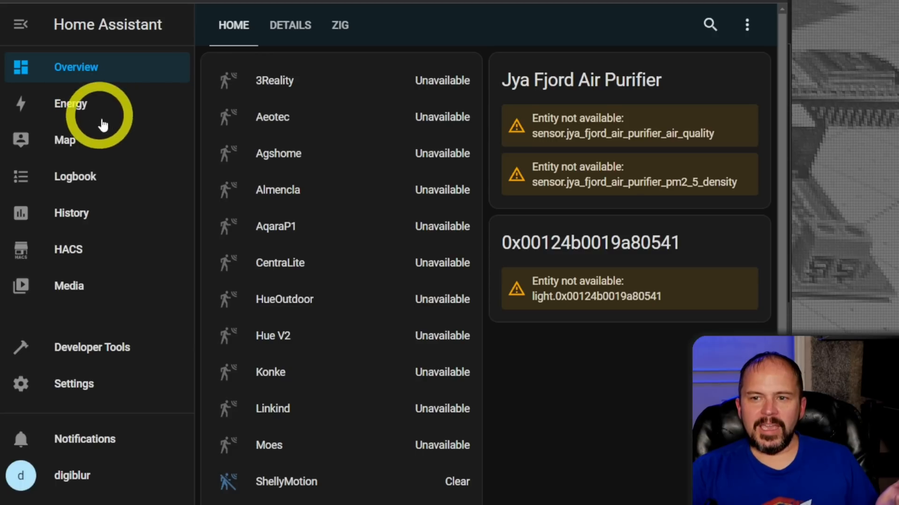
{"action": "left_click", "coordinate": [111, 378]}
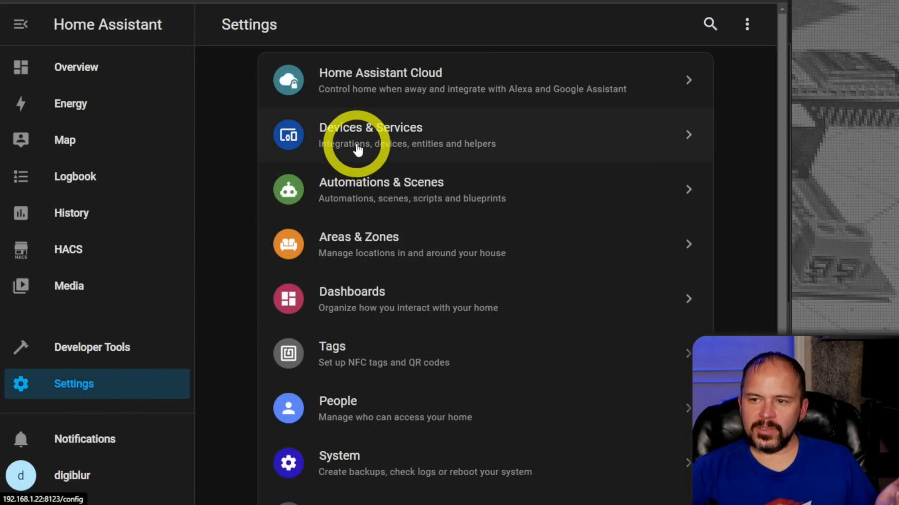
{"action": "left_click", "coordinate": [383, 137]}
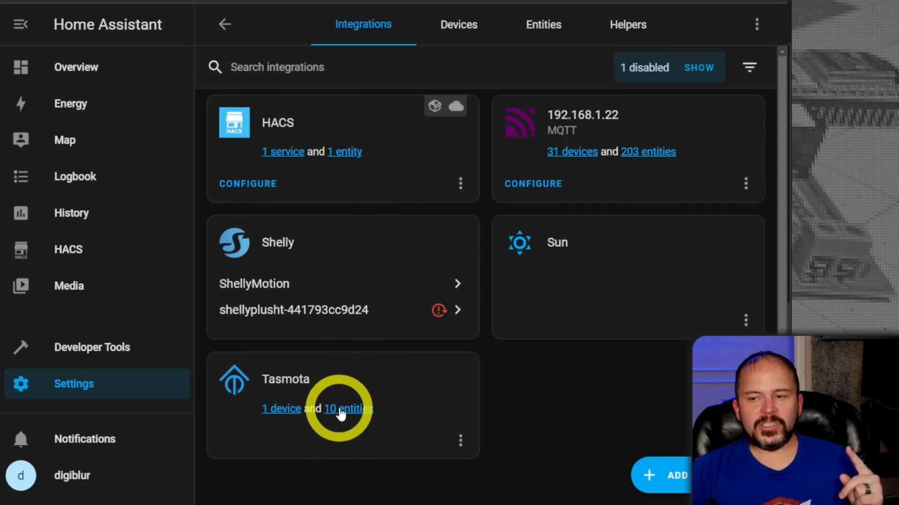
{"action": "left_click", "coordinate": [283, 410]}
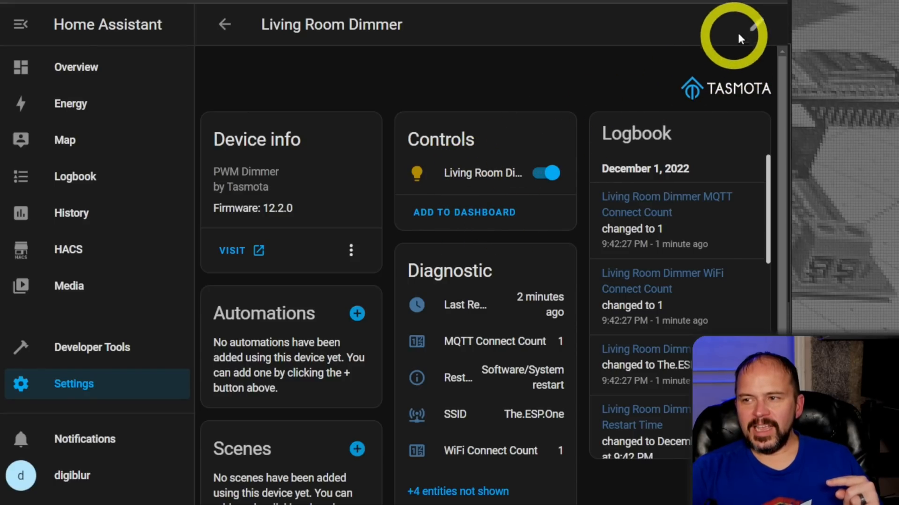
{"action": "left_click", "coordinate": [466, 172]}
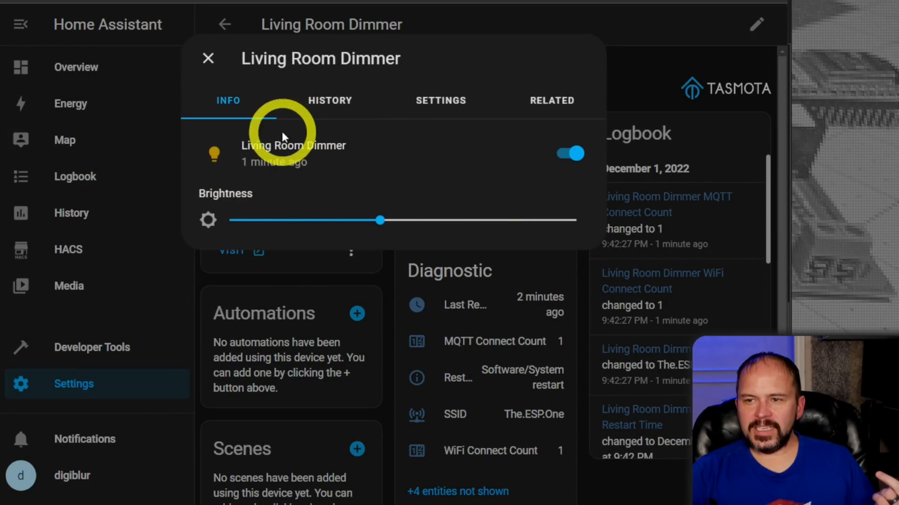
{"action": "left_click", "coordinate": [437, 100]}
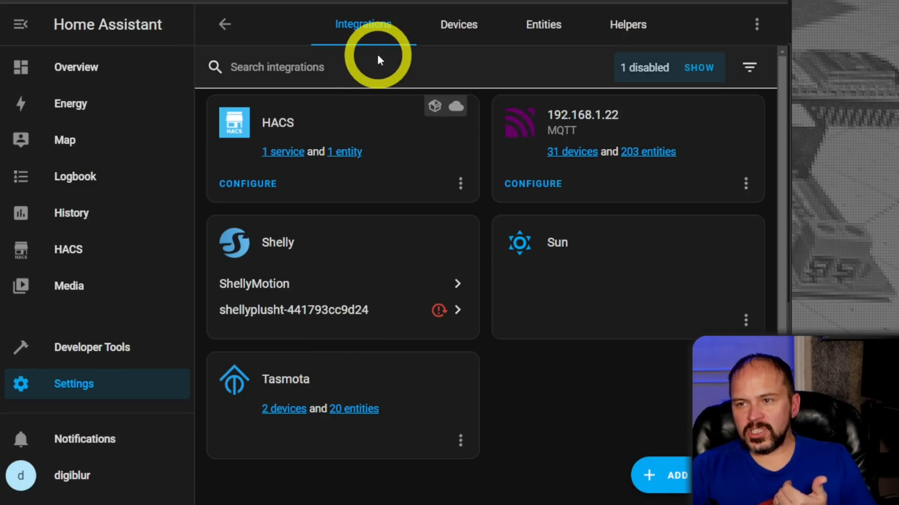
- Open the Round Plug device in the Tasmota integration, test its switch on and off, and check its Delete option
{"action": "left_click", "coordinate": [295, 407]}
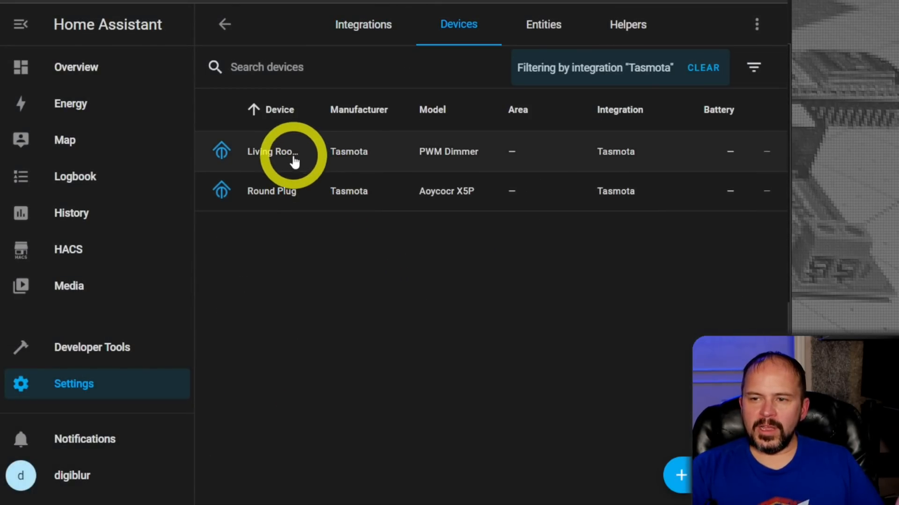
{"action": "left_click", "coordinate": [283, 195]}
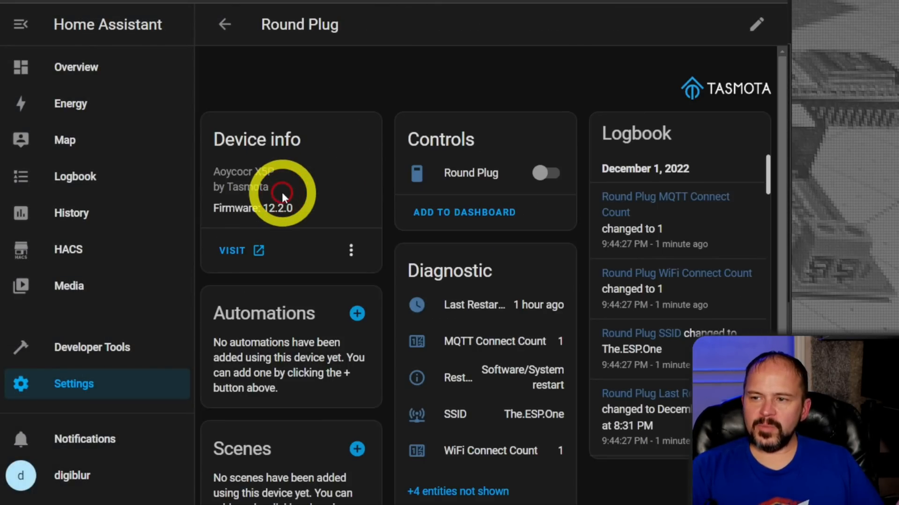
{"action": "left_click", "coordinate": [543, 176]}
{"action": "left_click", "coordinate": [543, 176]}
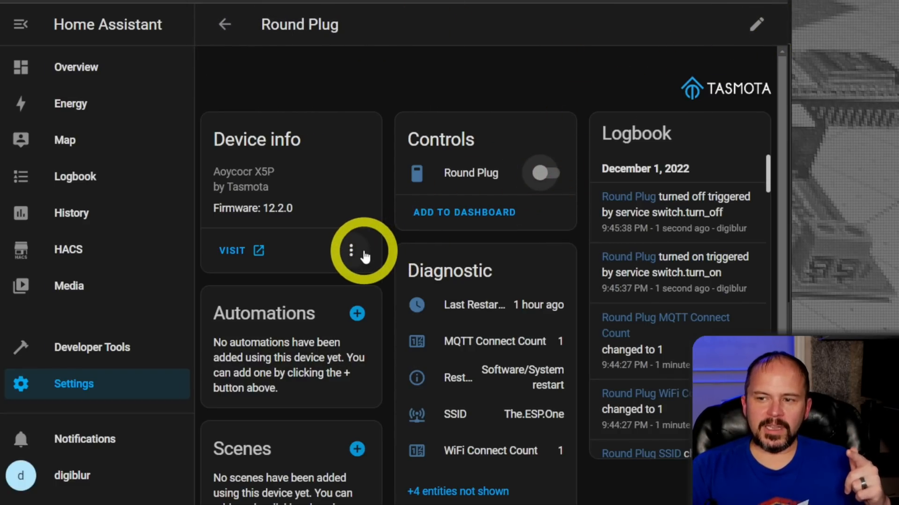
{"action": "left_click", "coordinate": [352, 251]}
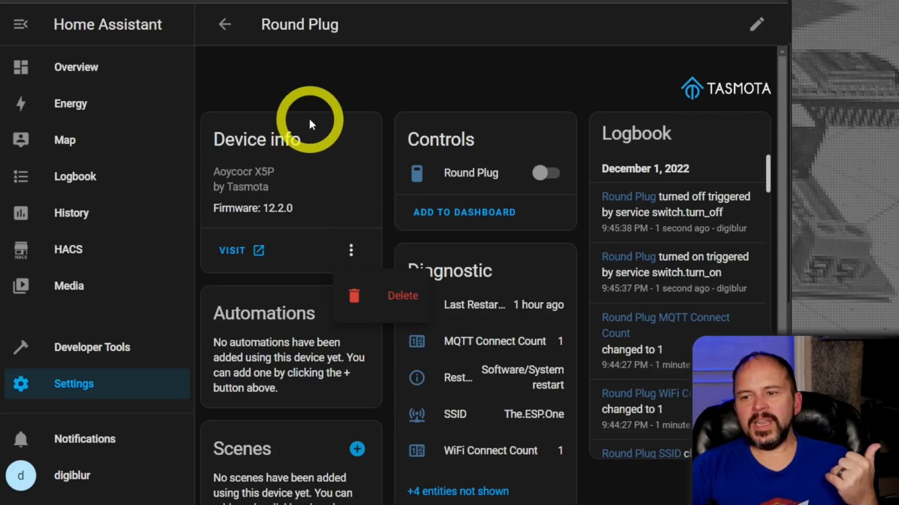
{"action": "left_click", "coordinate": [226, 26]}
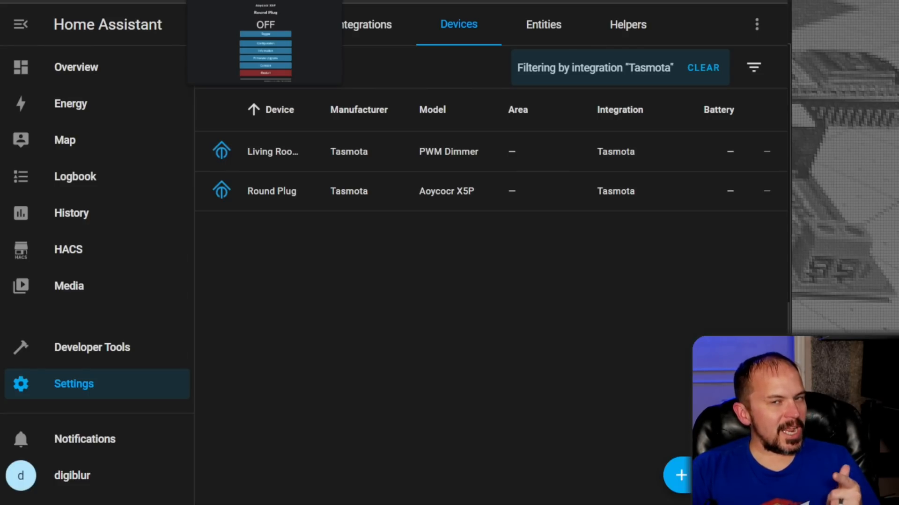
- Switch to the Round Plug's Tasmota web interface and run setoption19 1 in its console
{"action": "left_click", "coordinate": [262, 1]}
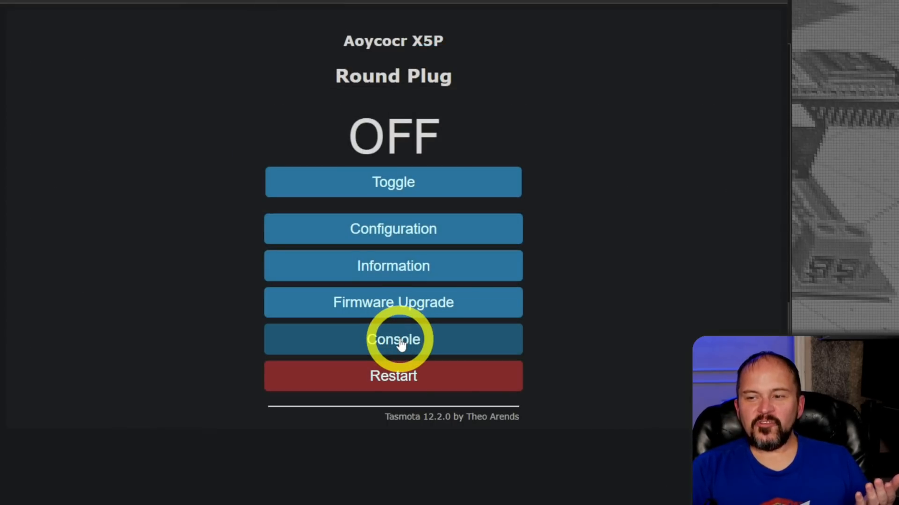
{"action": "left_click", "coordinate": [400, 343]}
{"action": "left_click", "coordinate": [311, 401]}
{"action": "type", "text": "setoption19 1"}
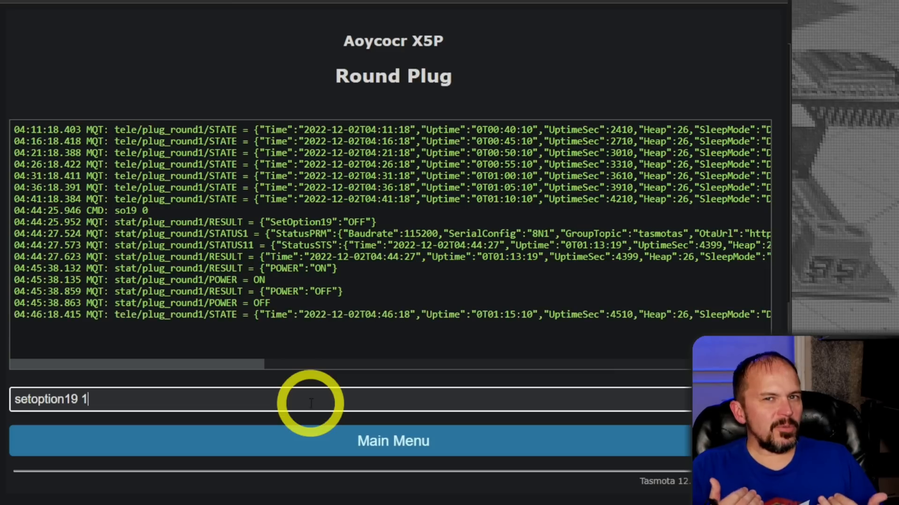
{"action": "key", "text": "Return"}
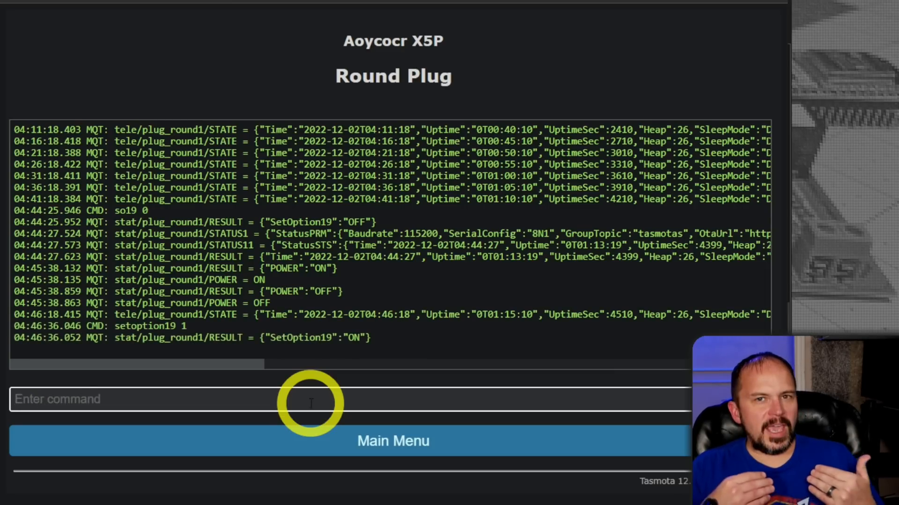